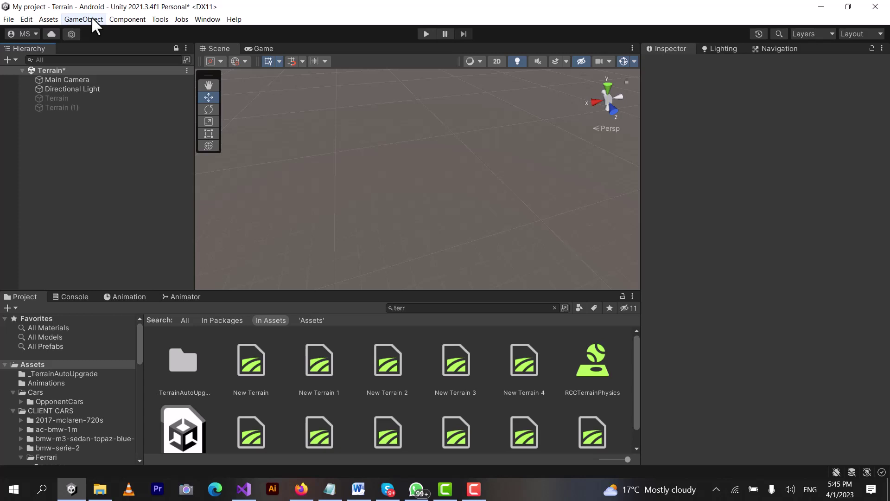
Create a new Terrain object from the GameObject 3D Object menu and rename it 'Terrain'
{"action": "left_click", "coordinate": [92, 19]}
{"action": "mouse_move", "coordinate": [118, 62]}
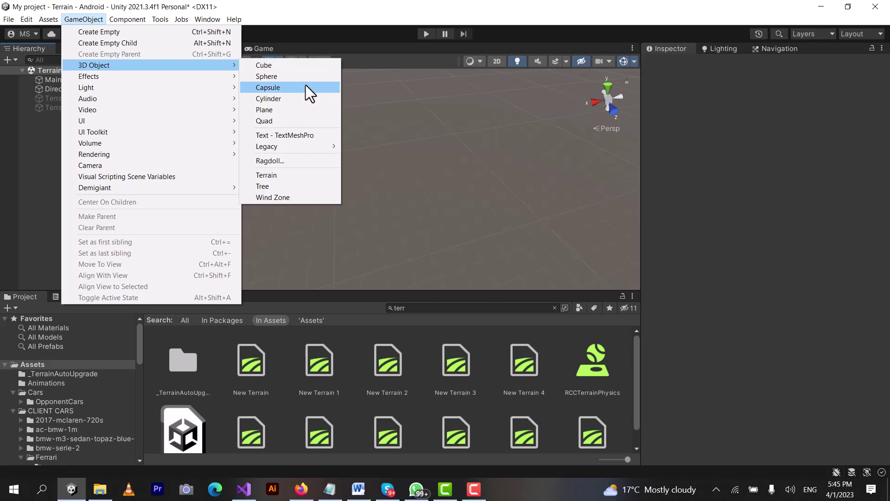
{"action": "left_click", "coordinate": [287, 176]}
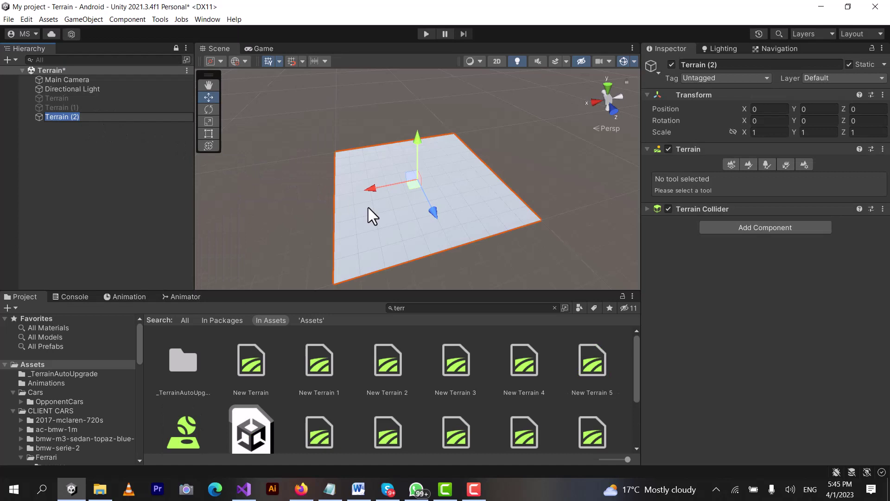
{"action": "type", "text": "Terran"}
{"action": "key", "text": "BackSpace"}
{"action": "type", "text": "in"}
{"action": "key", "text": "Return"}
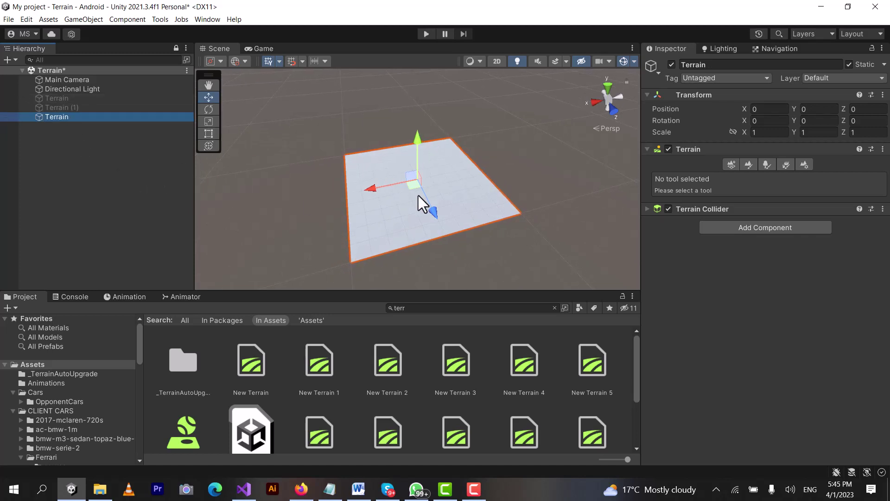
Lower the Project panel splitter for a bigger scene view, then collapse and re-expand the Terrain's Transform
{"action": "left_click_drag", "start_coordinate": [440, 295], "coordinate": [444, 358]}
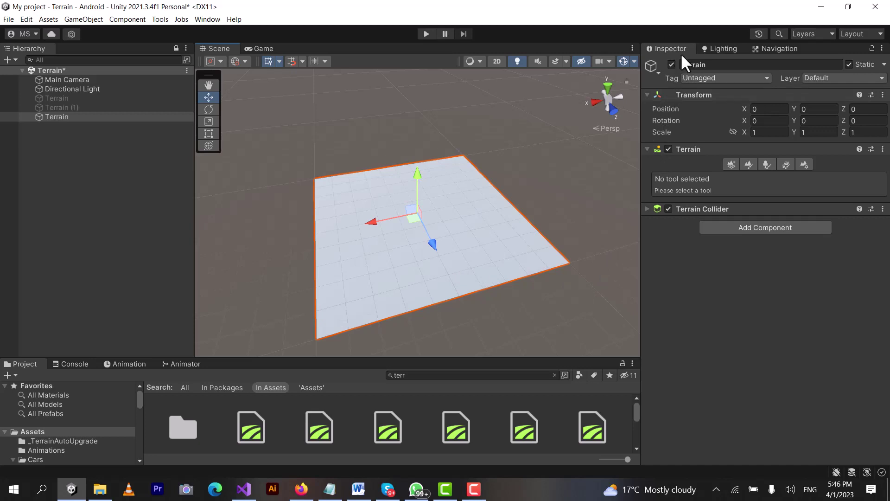
{"action": "left_click", "coordinate": [647, 95]}
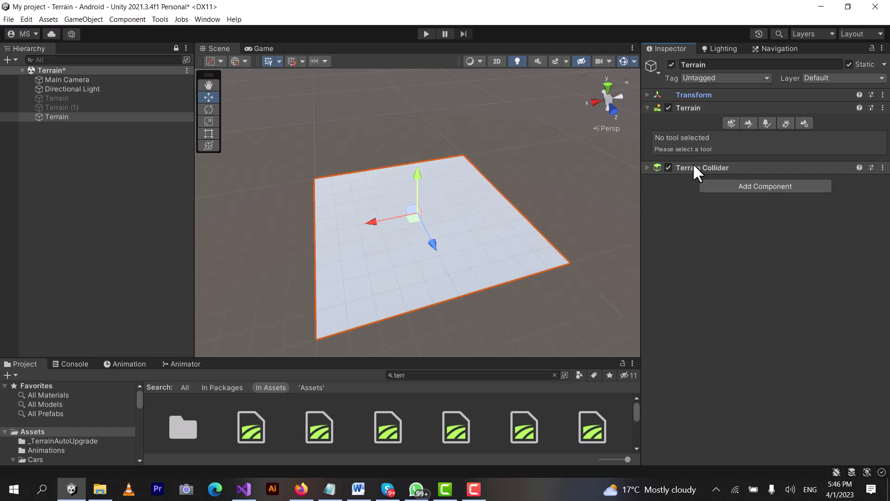
{"action": "left_click", "coordinate": [76, 115]}
{"action": "left_click", "coordinate": [648, 95]}
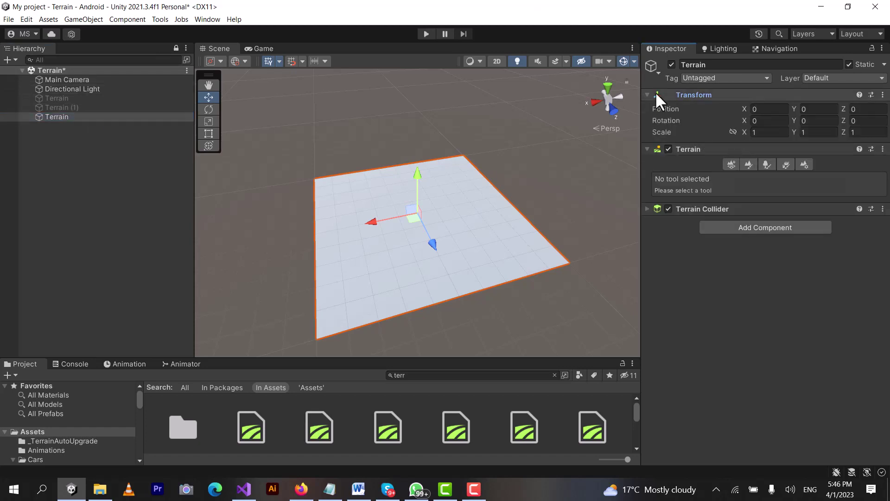
{"action": "left_click", "coordinate": [732, 164]}
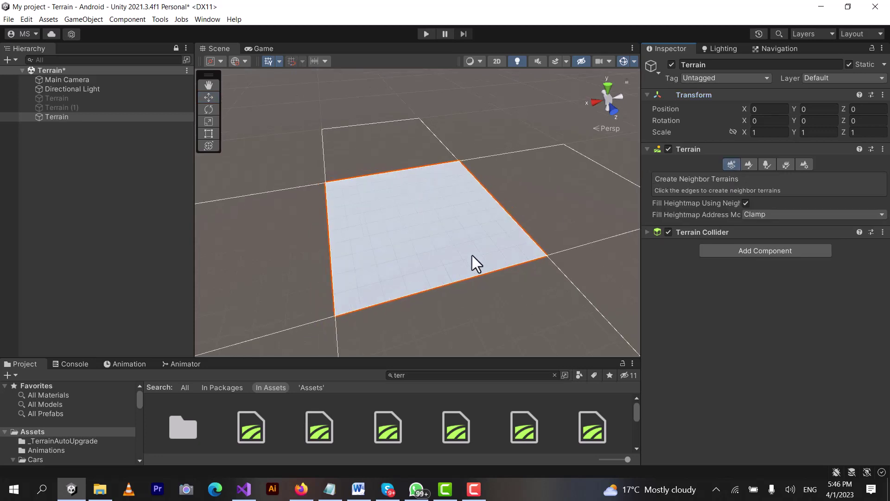
{"action": "scroll", "coordinate": [472, 255], "scroll_direction": "down", "scroll_amount": 5}
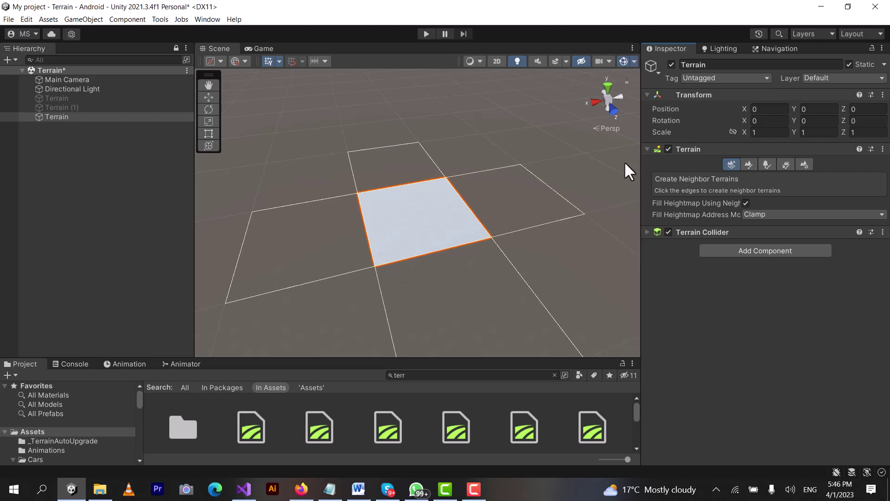
{"action": "left_click", "coordinate": [324, 237]}
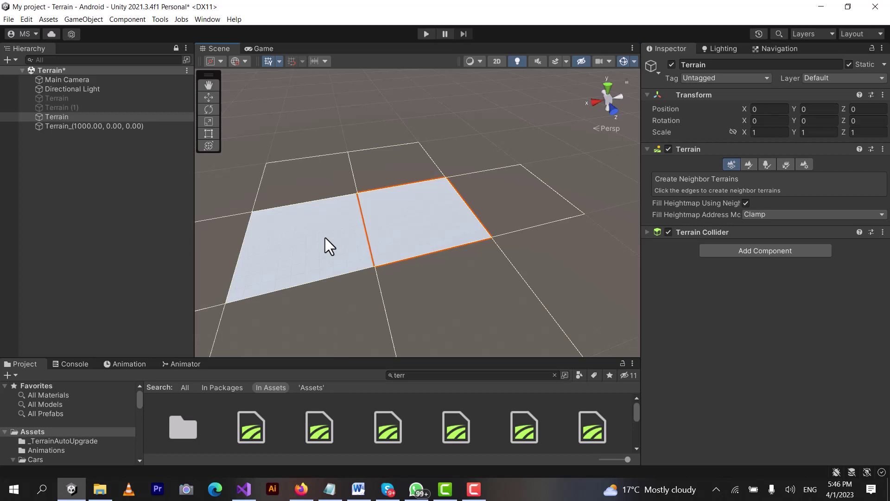
{"action": "left_click", "coordinate": [445, 289]}
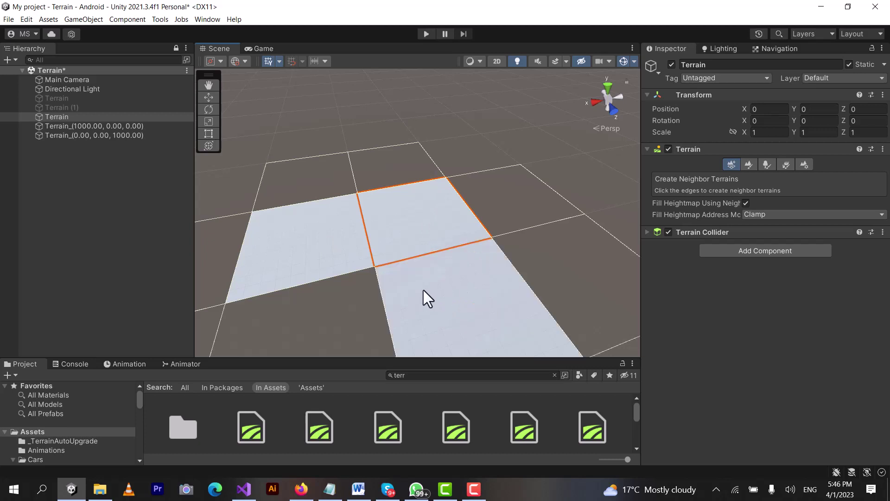
{"action": "left_click", "coordinate": [72, 124]}
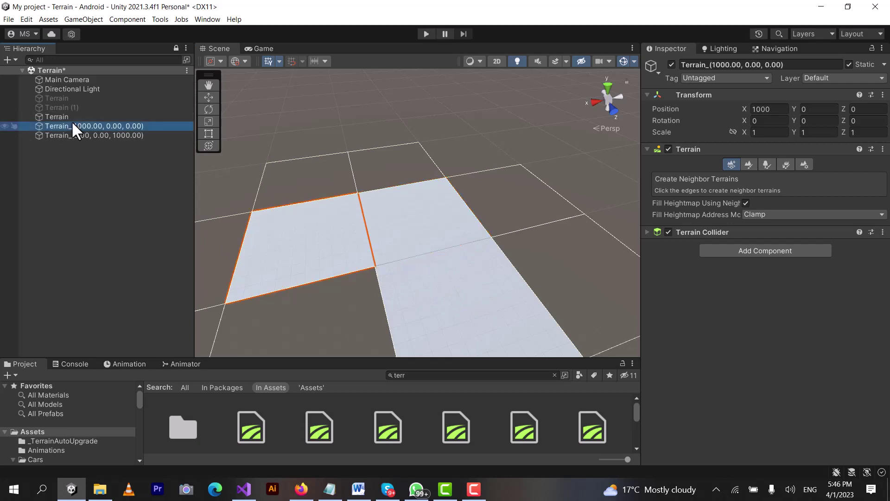
{"action": "key", "text": "w"}
{"action": "left_click", "coordinate": [76, 134]}
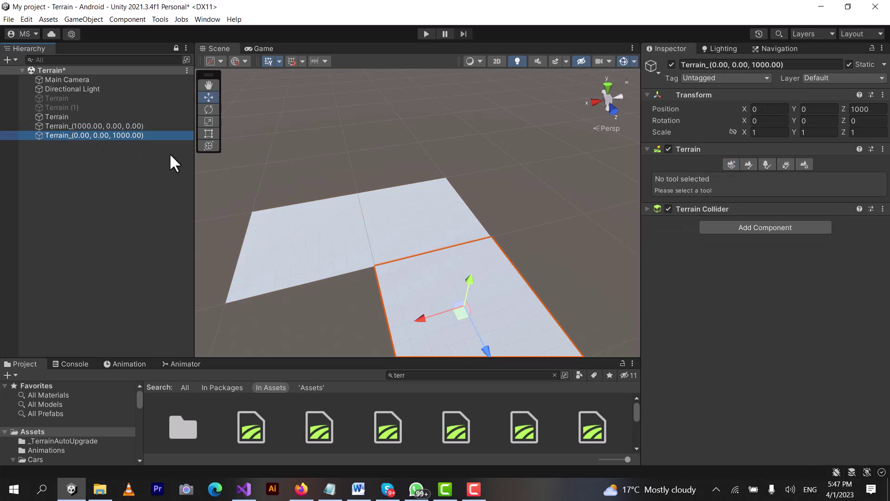
{"action": "key", "text": "ctrl+z"}
{"action": "key", "text": "ctrl+z"}
{"action": "key", "text": "ctrl+z"}
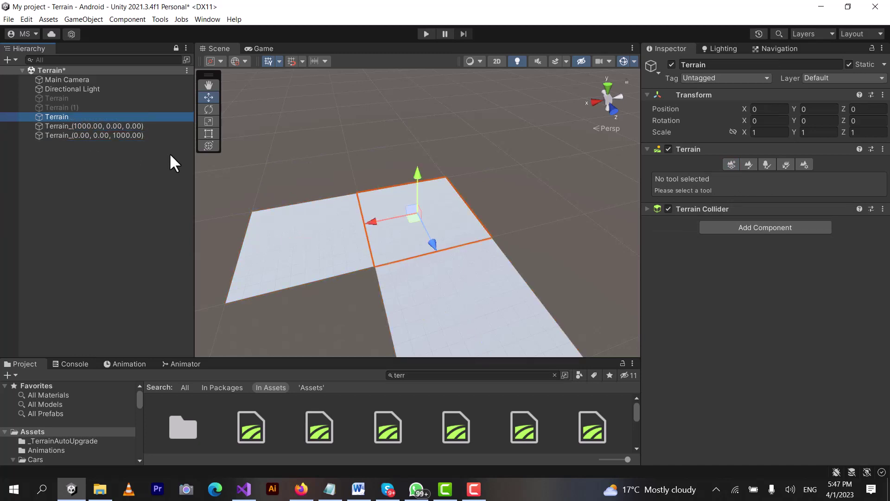
{"action": "key", "text": "ctrl+z"}
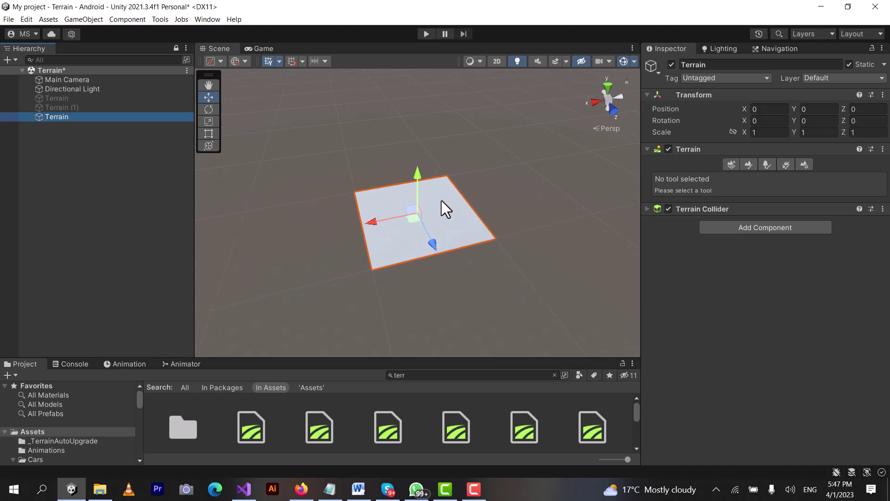
Frame the terrain, choose Paint Terrain with Paint Texture, and scroll down to the empty Layers section
{"action": "key", "text": "ctrl+z"}
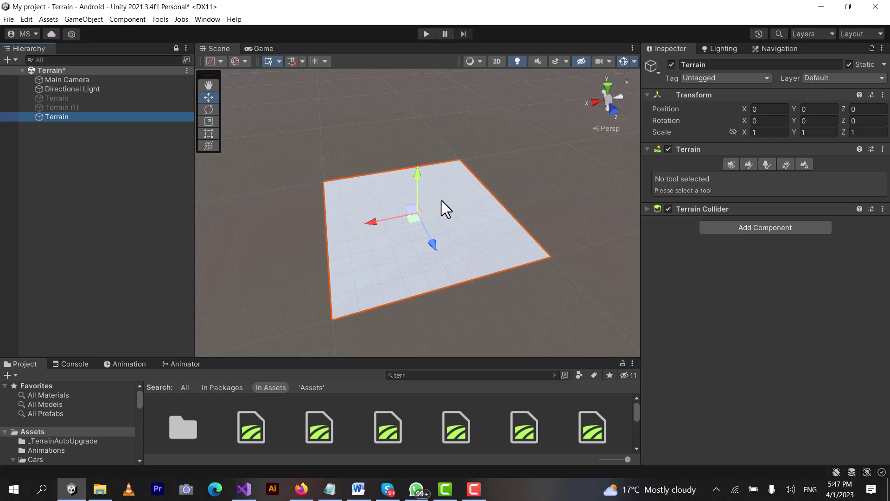
{"action": "left_click", "coordinate": [731, 165]}
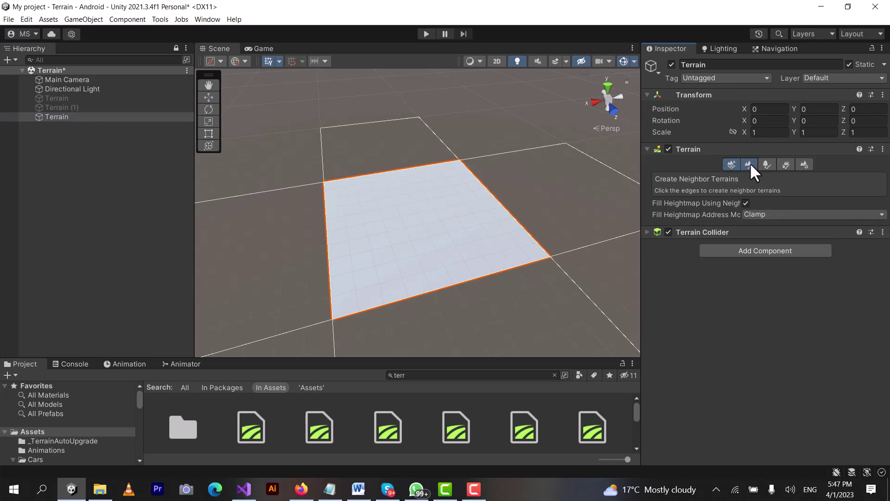
{"action": "left_click", "coordinate": [749, 164]}
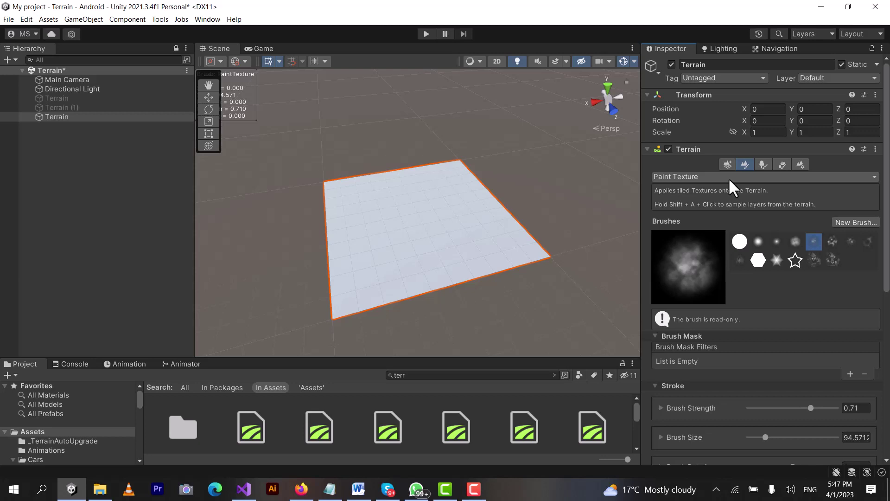
{"action": "left_click", "coordinate": [728, 177]}
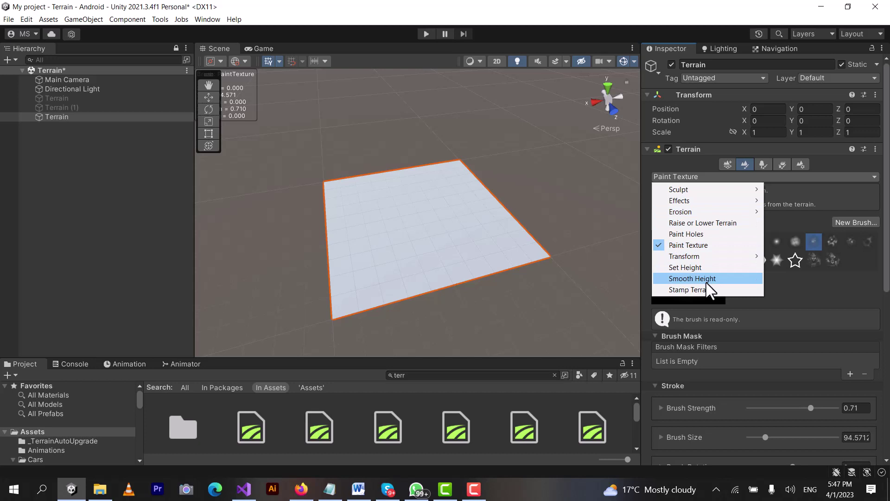
{"action": "left_click", "coordinate": [700, 244]}
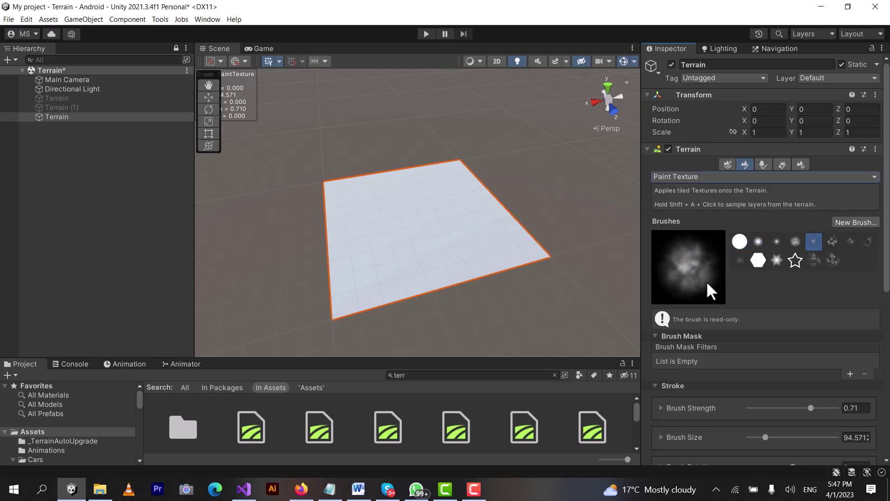
{"action": "scroll", "coordinate": [707, 284], "scroll_direction": "down", "scroll_amount": 6}
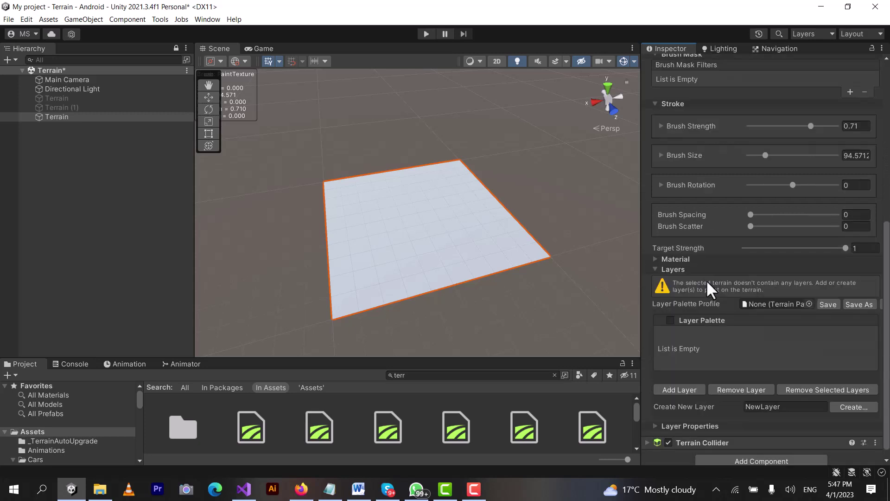
{"action": "scroll", "coordinate": [706, 292], "scroll_direction": "down", "scroll_amount": 1}
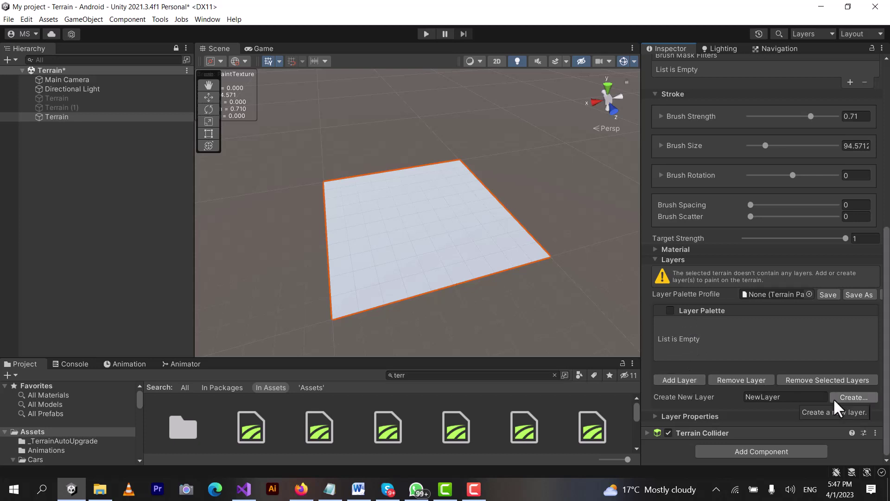
Launch Firefox, go to Google and search for 'grass textue'
{"action": "left_click", "coordinate": [43, 490]}
{"action": "type", "text": "fire"}
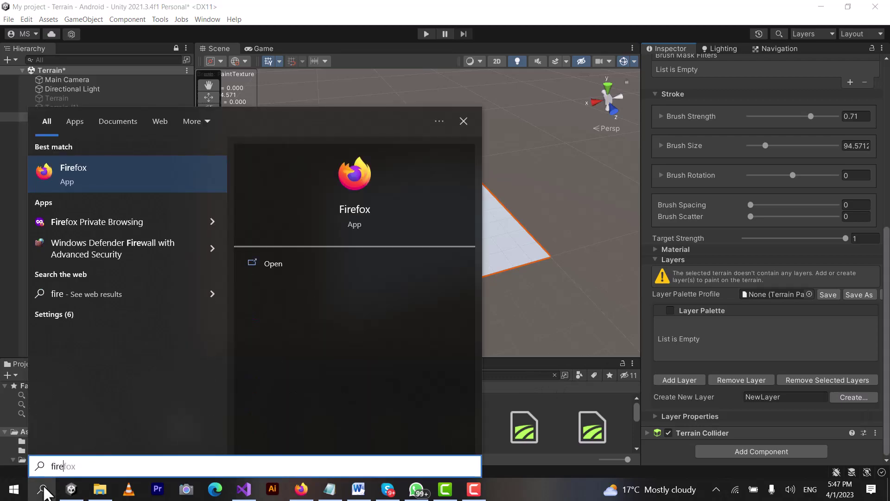
{"action": "key", "text": "Return"}
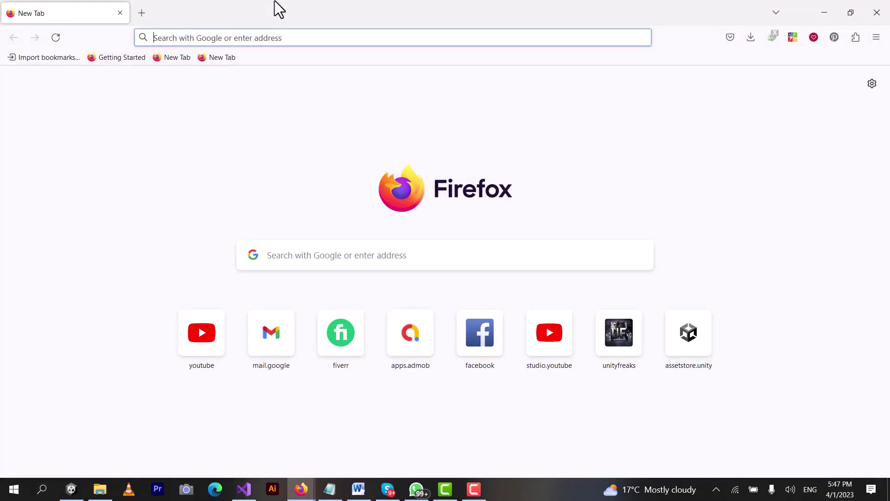
{"action": "type", "text": "google.com"}
{"action": "key", "text": "Return"}
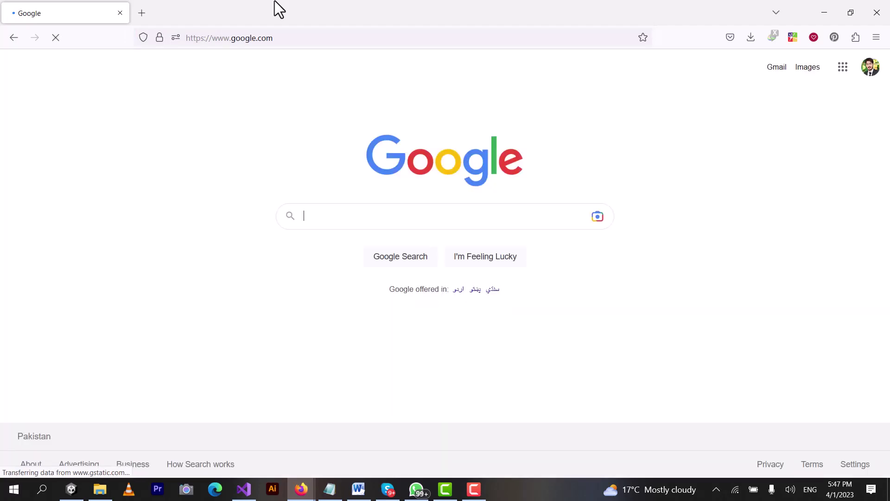
{"action": "type", "text": "grass textue"}
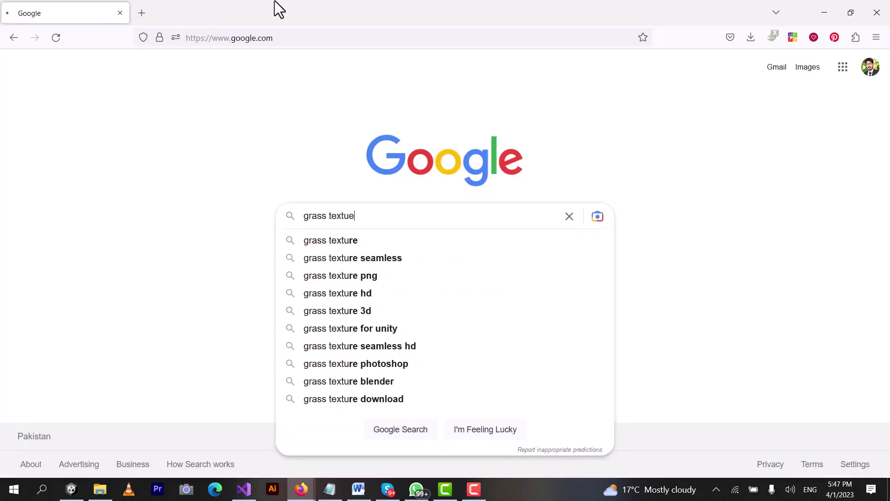
{"action": "key", "text": "Return"}
Switch to image results and open the 3D Warehouse grass texture page in a new tab
{"action": "left_click", "coordinate": [216, 113]}
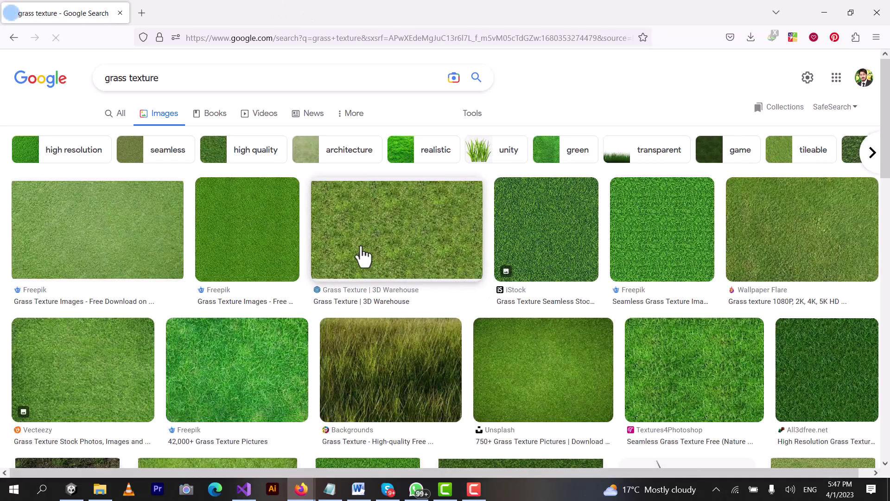
{"action": "left_click", "coordinate": [378, 235]}
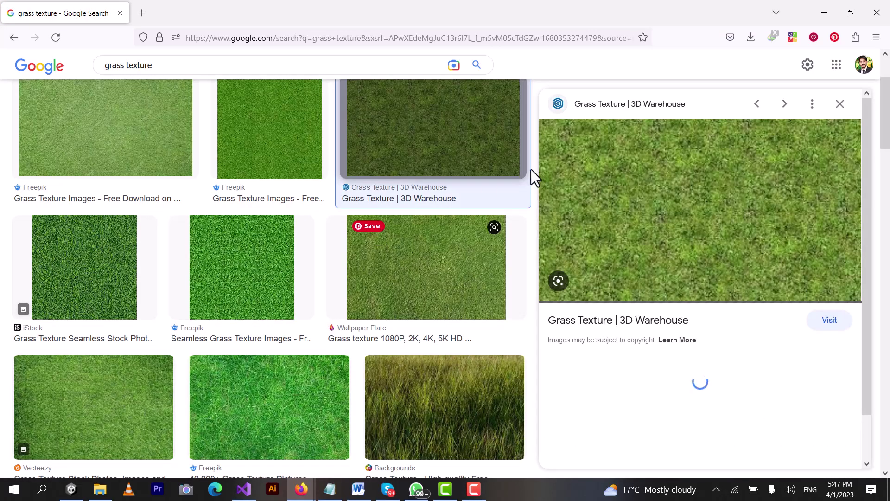
{"action": "right_click", "coordinate": [626, 182]}
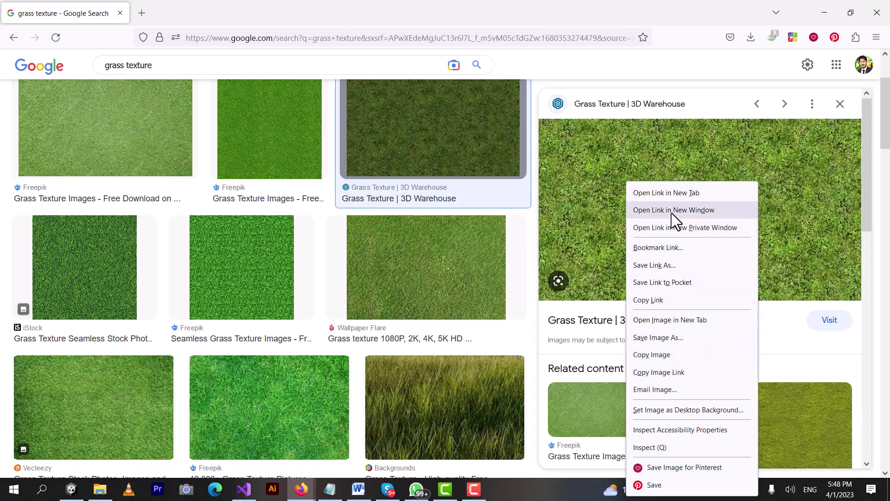
{"action": "left_click", "coordinate": [671, 194]}
{"action": "left_click", "coordinate": [203, 5]}
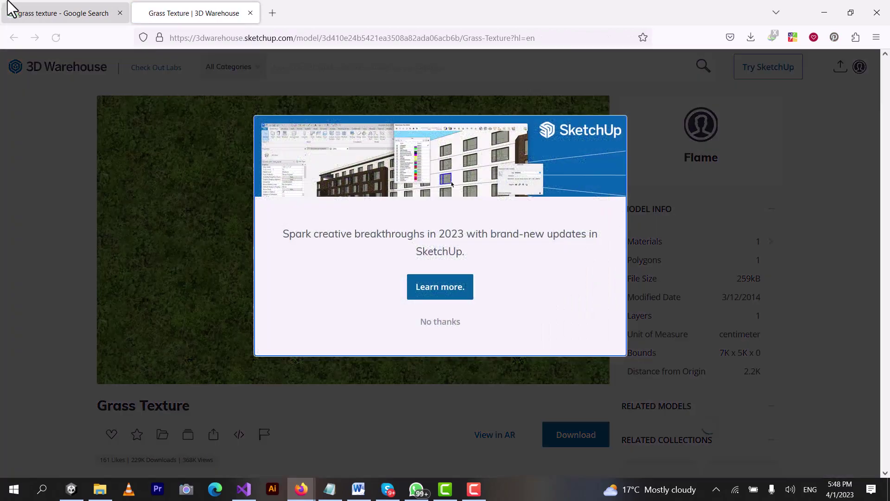
{"action": "left_click", "coordinate": [65, 13]}
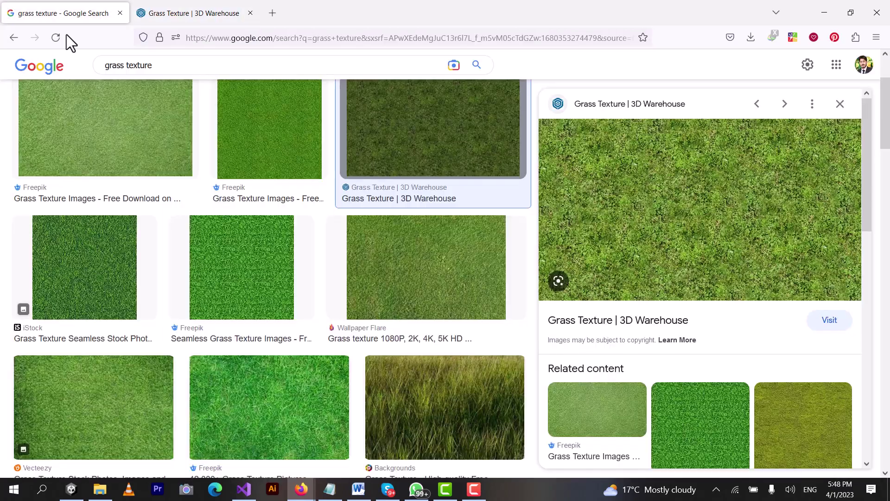
Cancel saving the preview image and open the Freepik grass texture result in a new tab
{"action": "right_click", "coordinate": [636, 218]}
{"action": "left_click", "coordinate": [697, 344]}
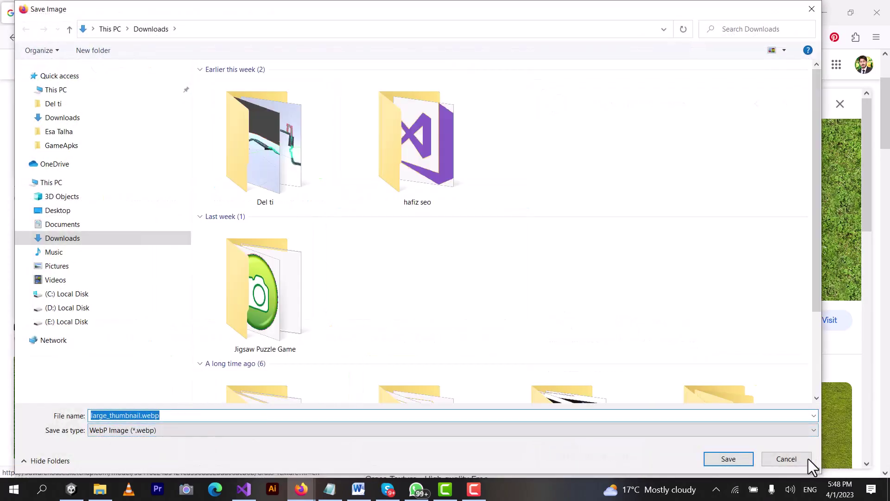
{"action": "left_click", "coordinate": [809, 458]}
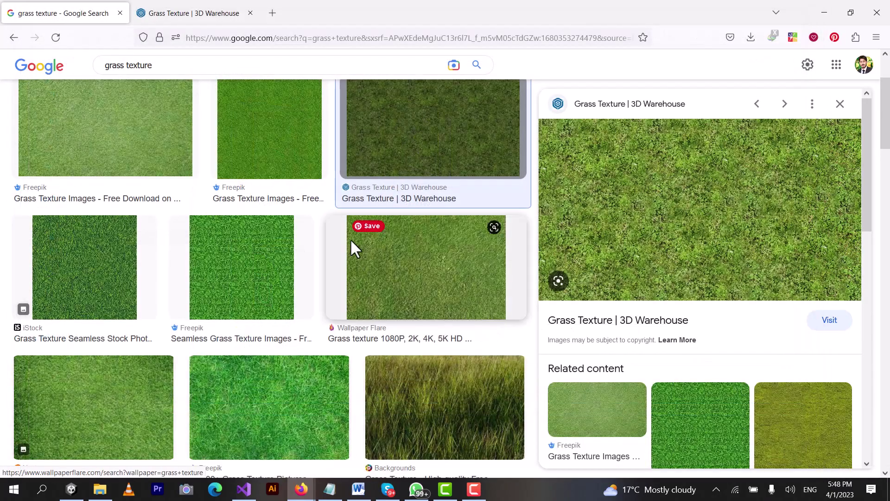
{"action": "left_click", "coordinate": [291, 151]}
{"action": "right_click", "coordinate": [627, 222]}
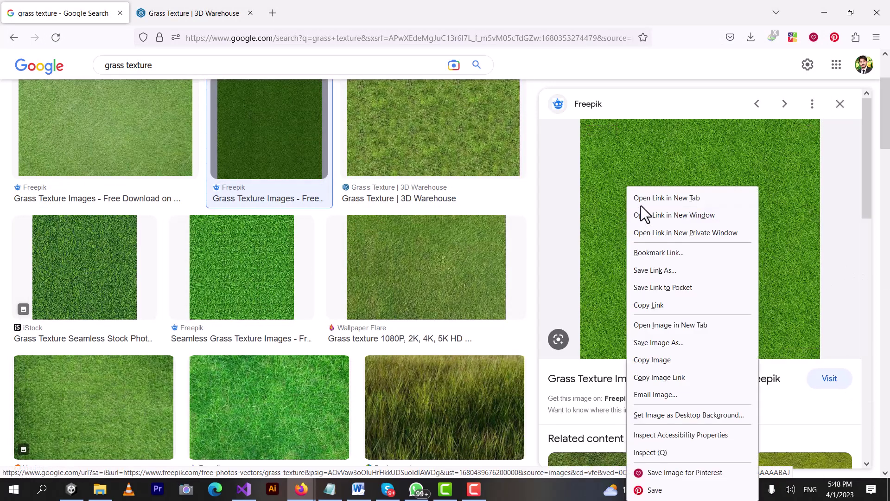
{"action": "left_click", "coordinate": [643, 200]}
On Freepik, open the first grass texture photo full-size in its own tab
{"action": "left_click", "coordinate": [198, 6]}
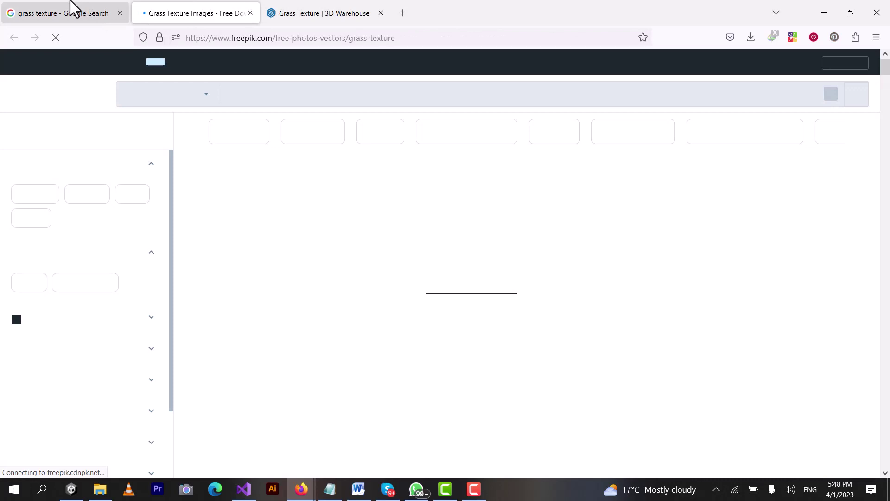
{"action": "left_click", "coordinate": [72, 7]}
{"action": "left_click", "coordinate": [186, 5]}
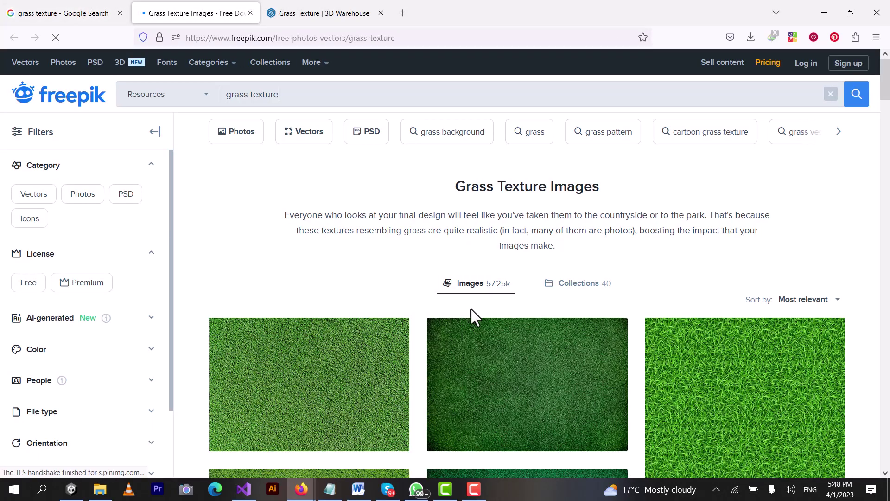
{"action": "scroll", "coordinate": [473, 318], "scroll_direction": "down", "scroll_amount": 3}
{"action": "left_click", "coordinate": [328, 288]}
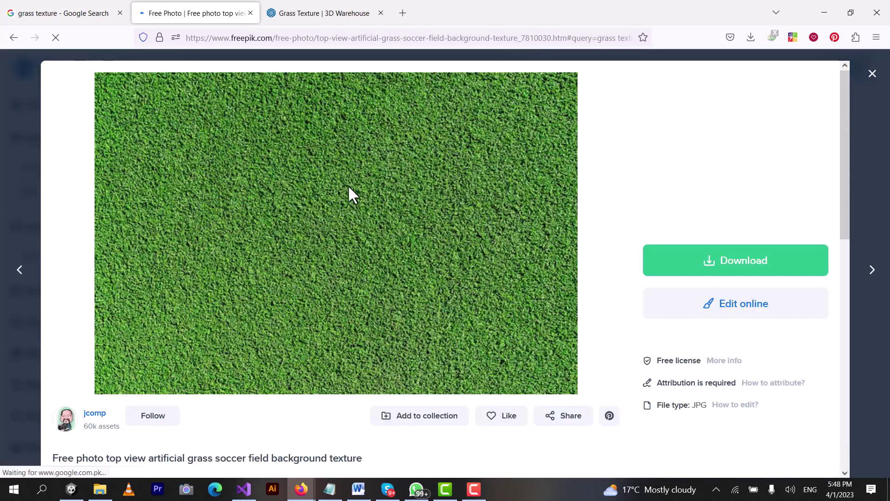
{"action": "right_click", "coordinate": [358, 194]}
{"action": "left_click", "coordinate": [366, 199]}
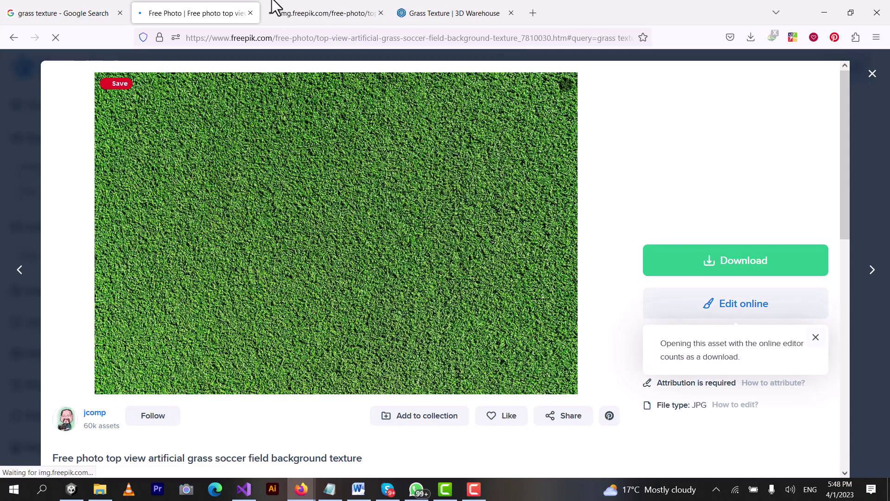
{"action": "left_click", "coordinate": [318, 11]}
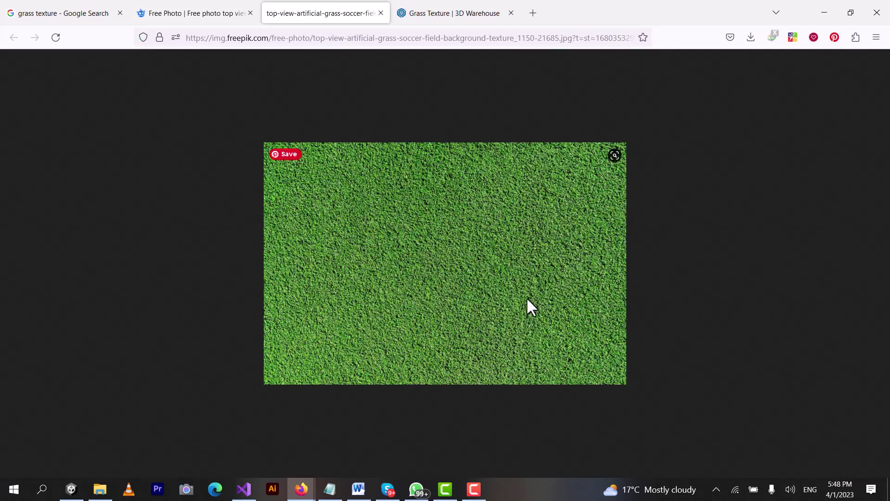
Save the grass photo to the Downloads folder under the name 'grass'
{"action": "right_click", "coordinate": [391, 216]}
{"action": "left_click", "coordinate": [407, 226]}
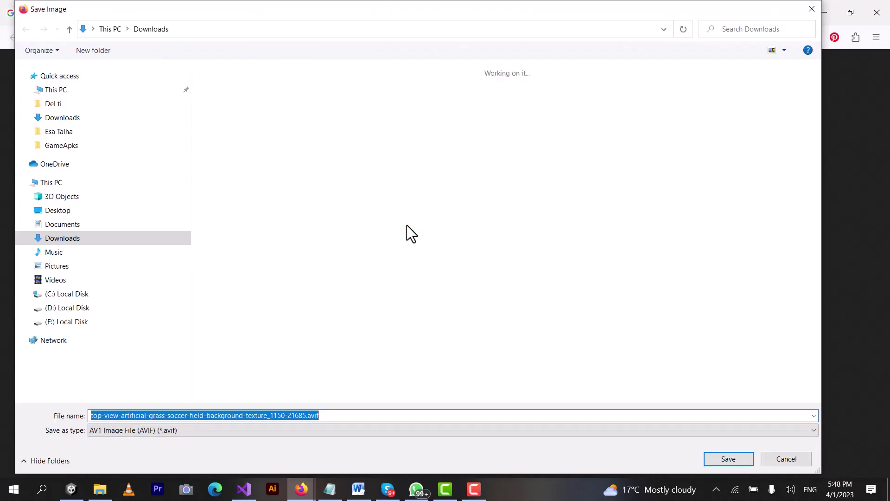
{"action": "left_click", "coordinate": [74, 122]}
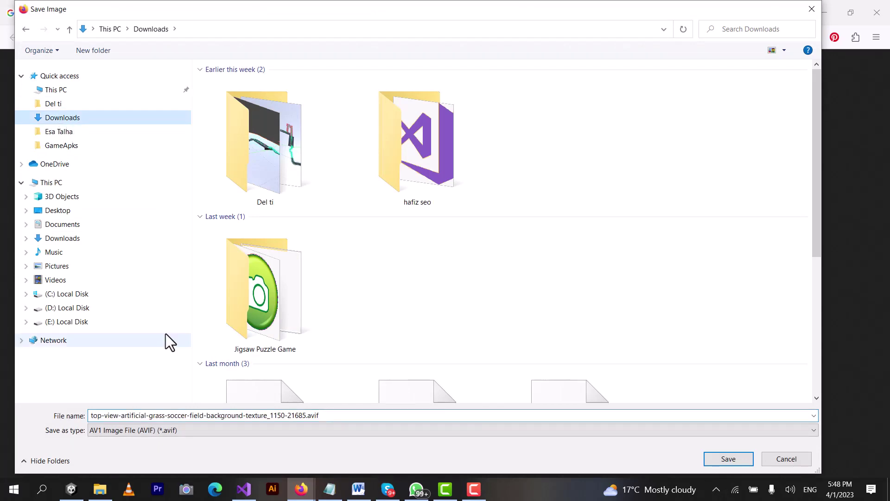
{"action": "left_click", "coordinate": [224, 417]}
{"action": "type", "text": "grass"}
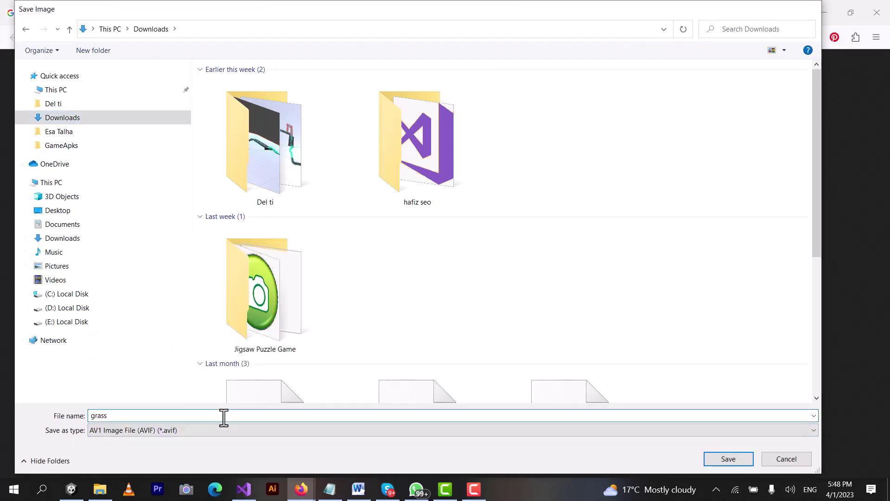
{"action": "key", "text": "Return"}
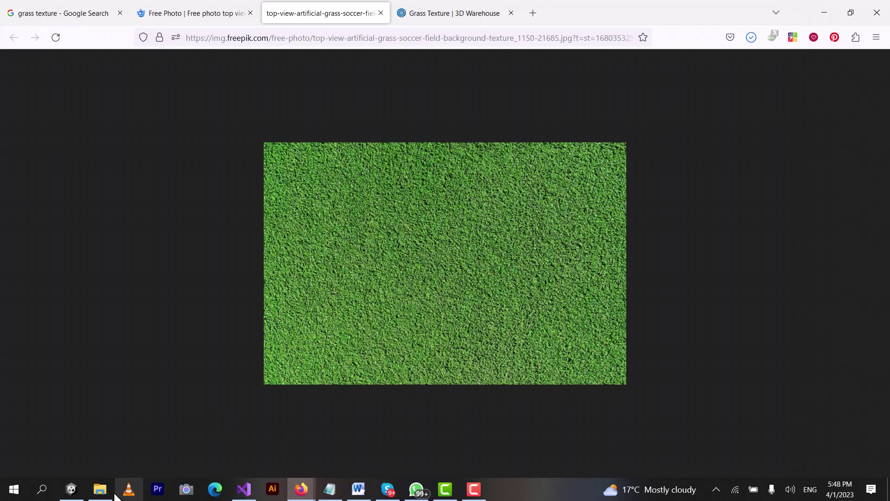
Select grass.avif in File Explorer's Downloads folder, then bring the Unity editor back to the front
{"action": "left_click", "coordinate": [99, 489]}
{"action": "left_click", "coordinate": [51, 162]}
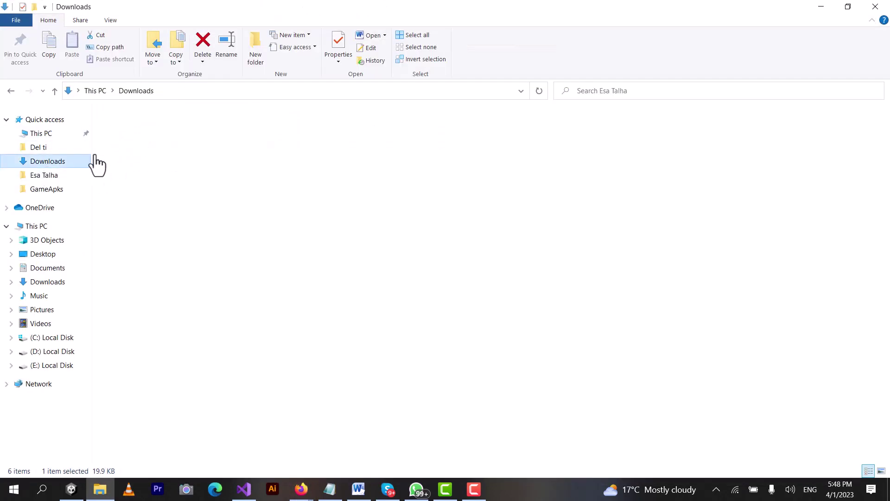
{"action": "left_click", "coordinate": [159, 155]}
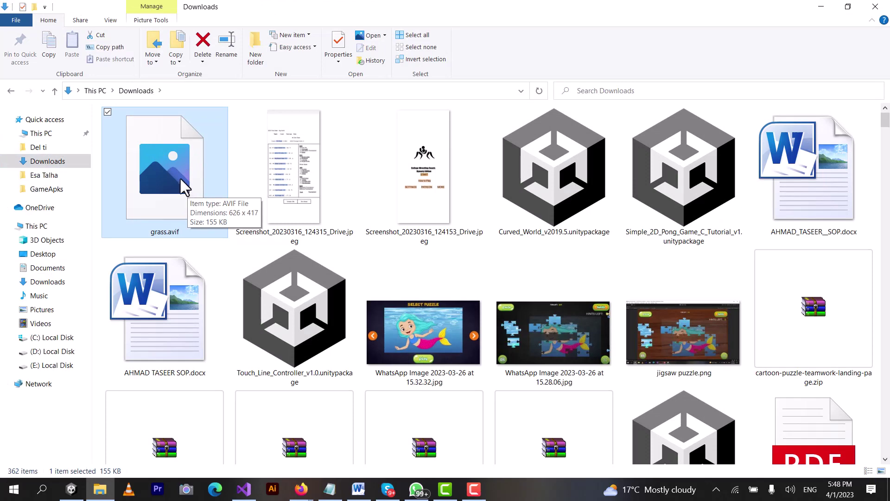
{"action": "left_click", "coordinate": [74, 491]}
{"action": "right_click", "coordinate": [74, 490]}
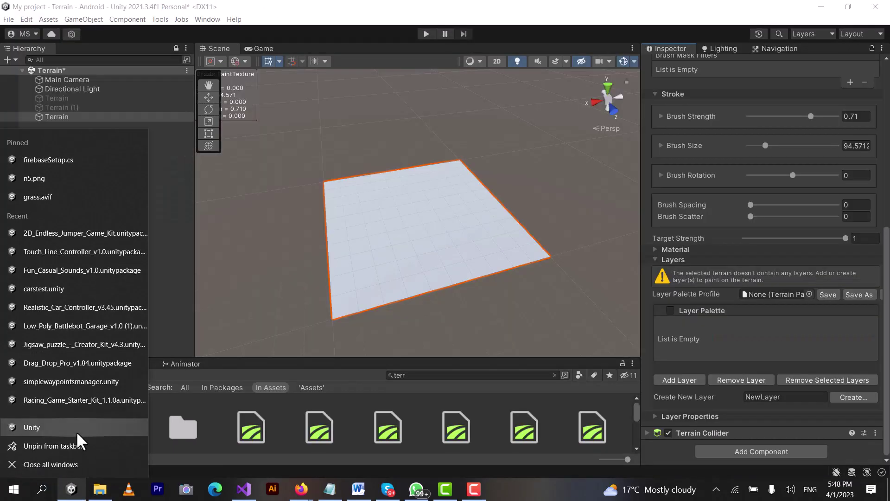
Enlarge the Project panel, collapse the car folders, and select the grass texture in Assets/Textures
{"action": "left_click", "coordinate": [18, 488]}
{"action": "left_click", "coordinate": [391, 402]}
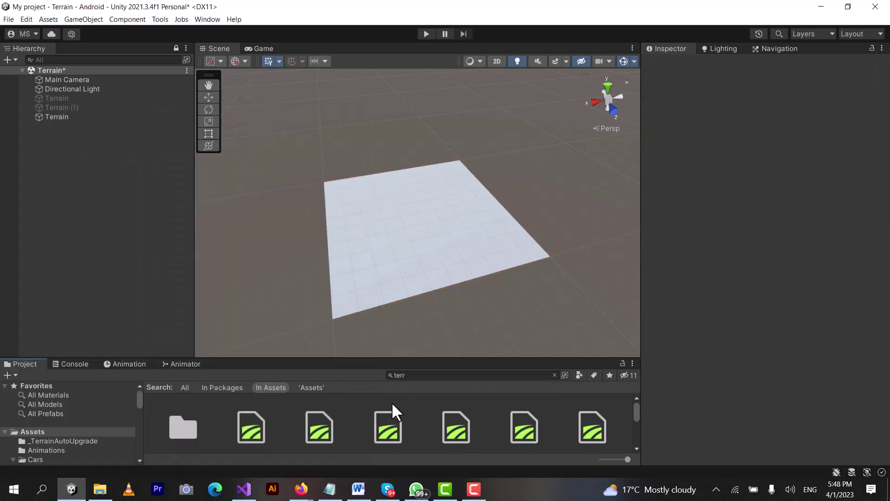
{"action": "left_click_drag", "start_coordinate": [384, 360], "coordinate": [380, 263]}
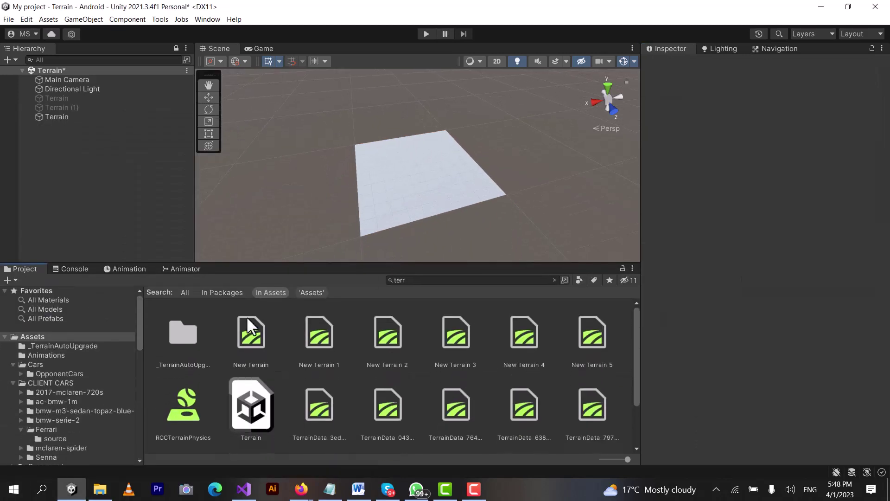
{"action": "left_click", "coordinate": [16, 383]}
{"action": "left_click", "coordinate": [12, 365]}
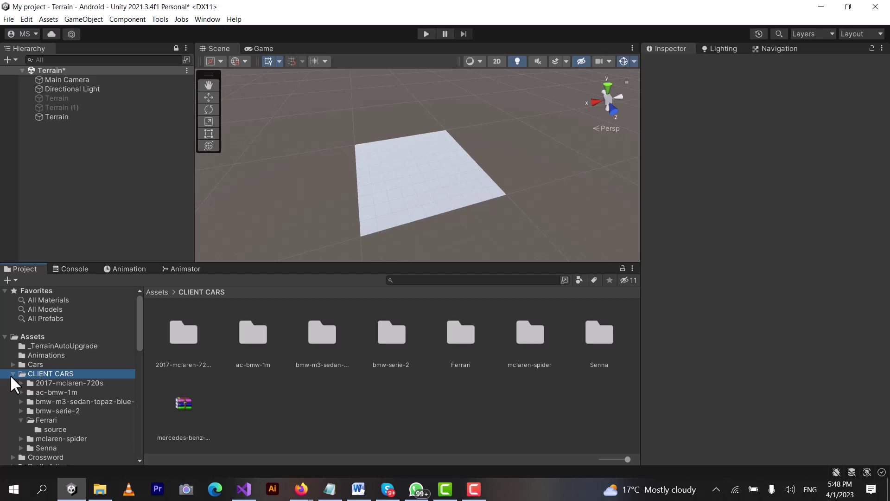
{"action": "left_click", "coordinate": [12, 374]}
{"action": "scroll", "coordinate": [71, 380], "scroll_direction": "down", "scroll_amount": 5}
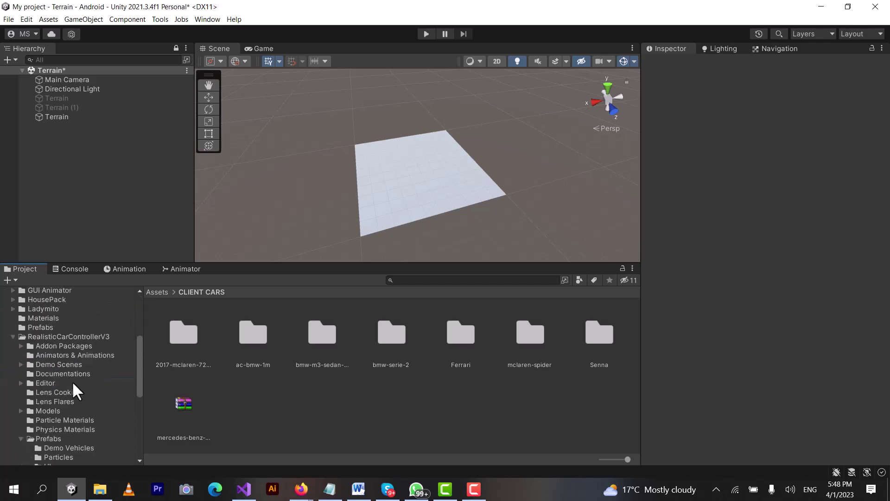
{"action": "left_click", "coordinate": [13, 337]}
{"action": "left_click", "coordinate": [12, 429]}
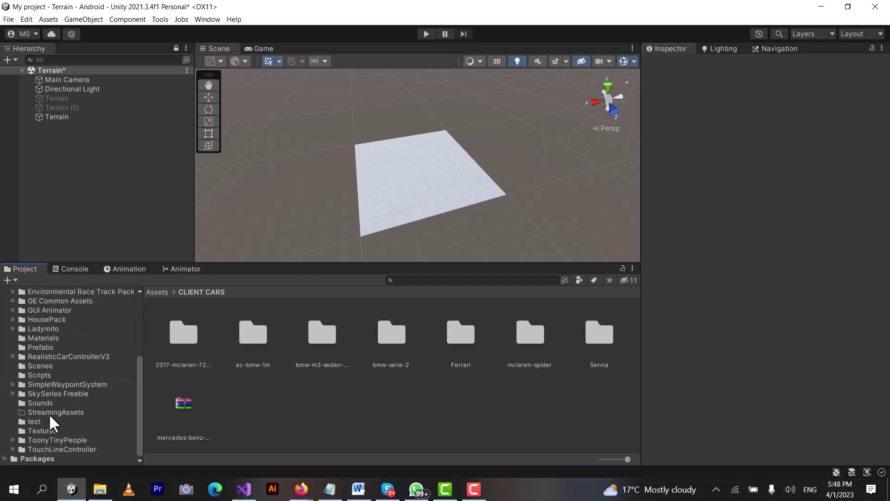
{"action": "left_click", "coordinate": [44, 431]}
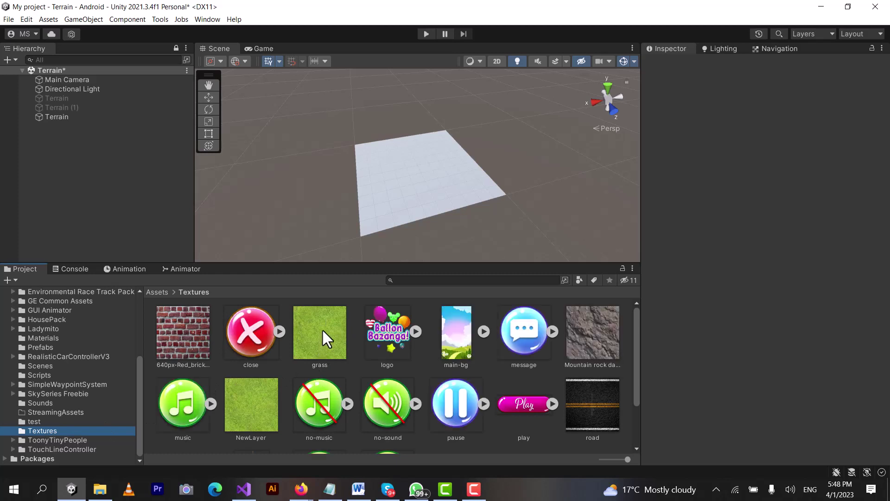
{"action": "left_click", "coordinate": [325, 332]}
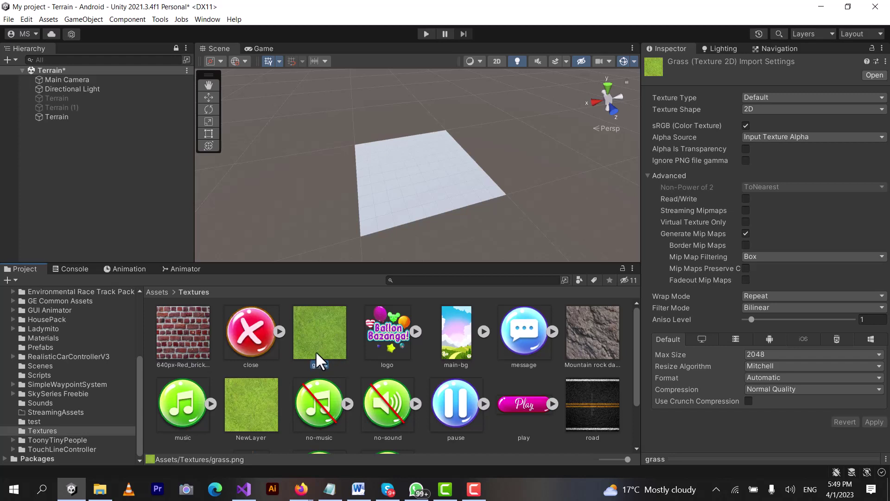
Select the Terrain, keep Paint Texture as its tool, and scroll to the empty Layers section
{"action": "left_click", "coordinate": [88, 119]}
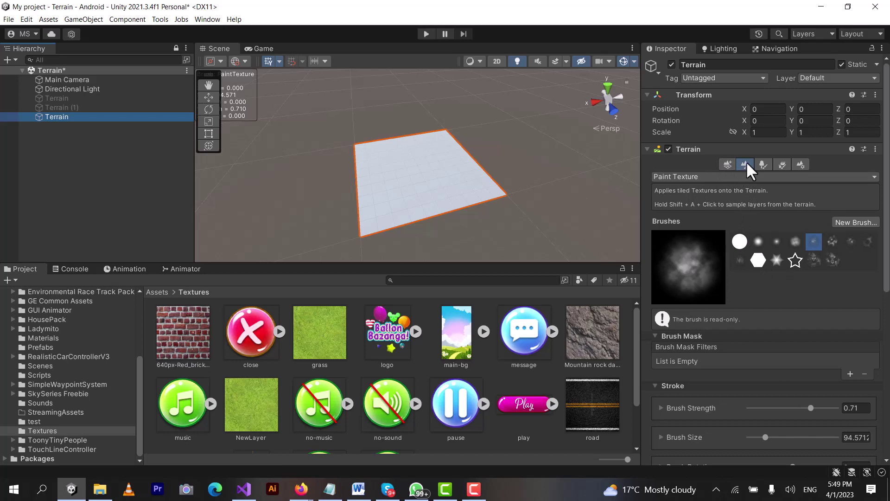
{"action": "left_click", "coordinate": [745, 162]}
{"action": "left_click", "coordinate": [701, 174]}
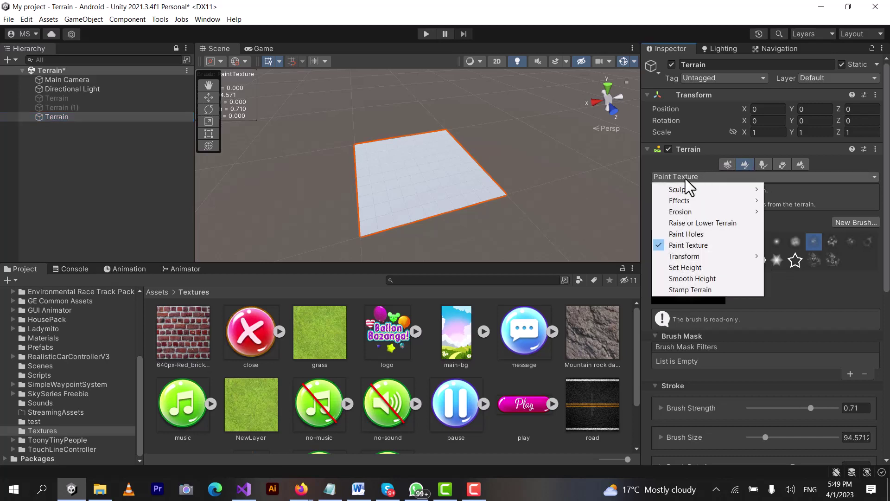
{"action": "left_click", "coordinate": [687, 174]}
{"action": "left_click", "coordinate": [686, 173]}
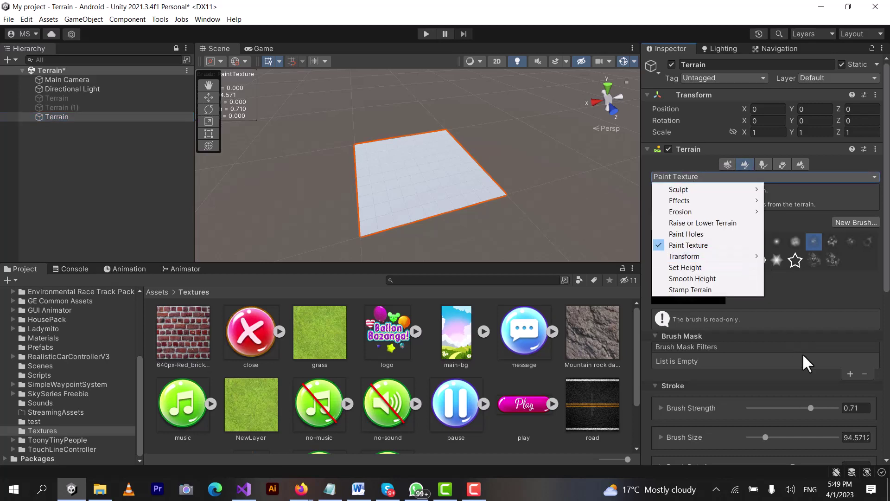
{"action": "scroll", "coordinate": [877, 290], "scroll_direction": "down", "scroll_amount": 5}
{"action": "scroll", "coordinate": [716, 394], "scroll_direction": "down", "scroll_amount": 3}
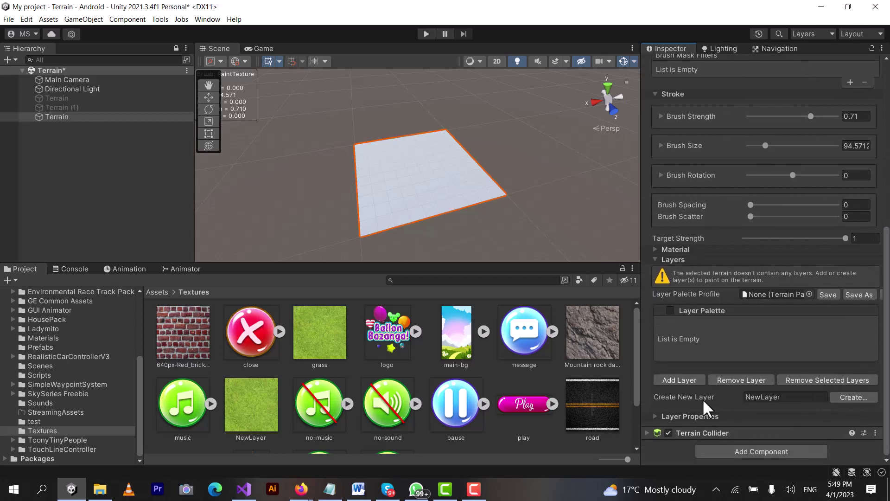
Create a new terrain layer using the grass texture, found by searching 'grass' in Select Texture2D
{"action": "left_click", "coordinate": [854, 398]}
{"action": "type", "text": "gr"}
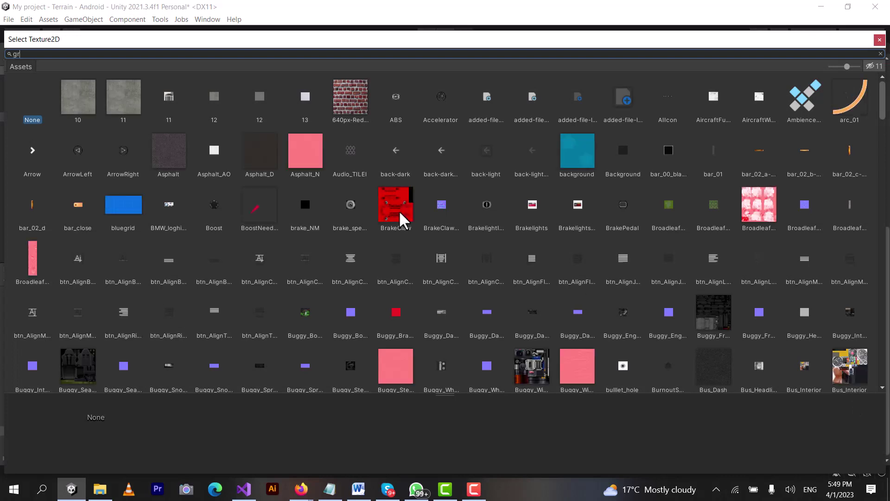
{"action": "type", "text": "ass"}
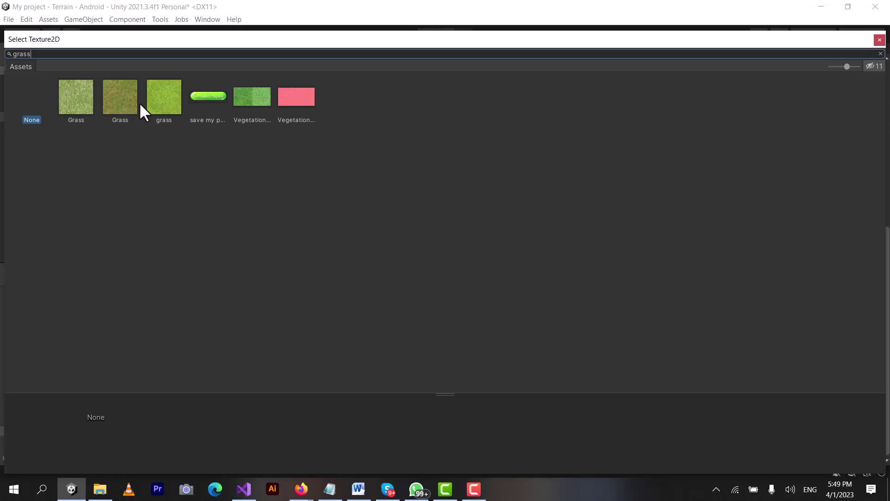
{"action": "double_click", "coordinate": [163, 102]}
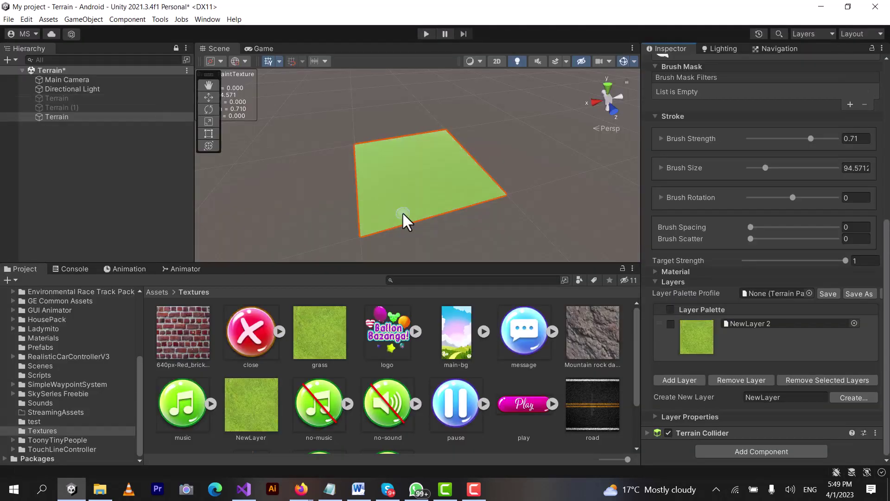
Drag the panel dividers to give the Scene view more height and width
{"action": "scroll", "coordinate": [415, 179], "scroll_direction": "up", "scroll_amount": 2}
{"action": "scroll", "coordinate": [415, 179], "scroll_direction": "down", "scroll_amount": 4}
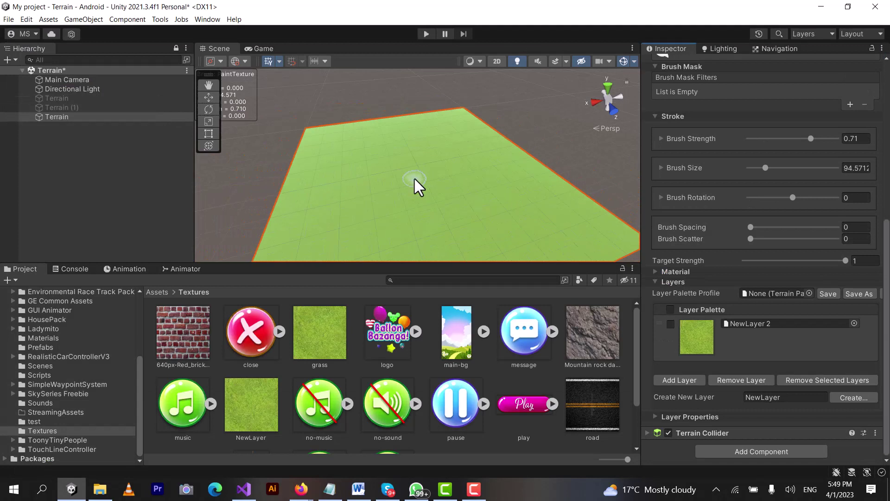
{"action": "scroll", "coordinate": [415, 179], "scroll_direction": "up", "scroll_amount": 4}
{"action": "scroll", "coordinate": [414, 179], "scroll_direction": "up", "scroll_amount": 3}
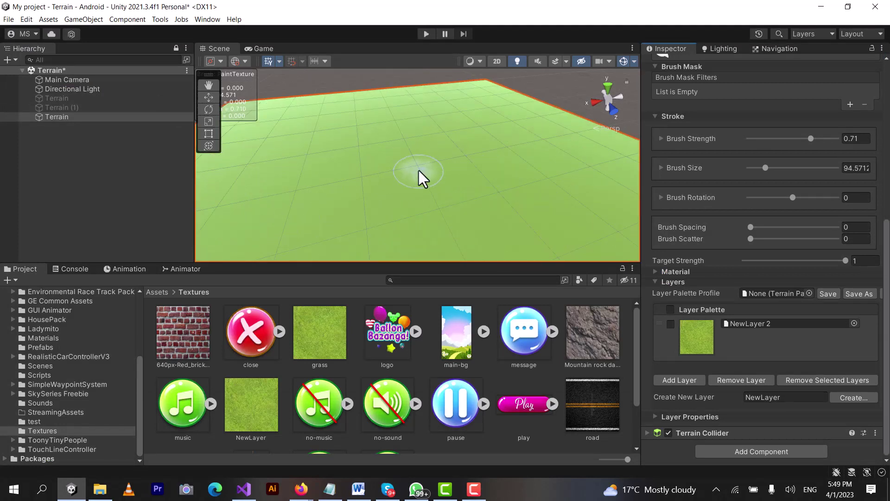
{"action": "scroll", "coordinate": [419, 170], "scroll_direction": "down", "scroll_amount": 2}
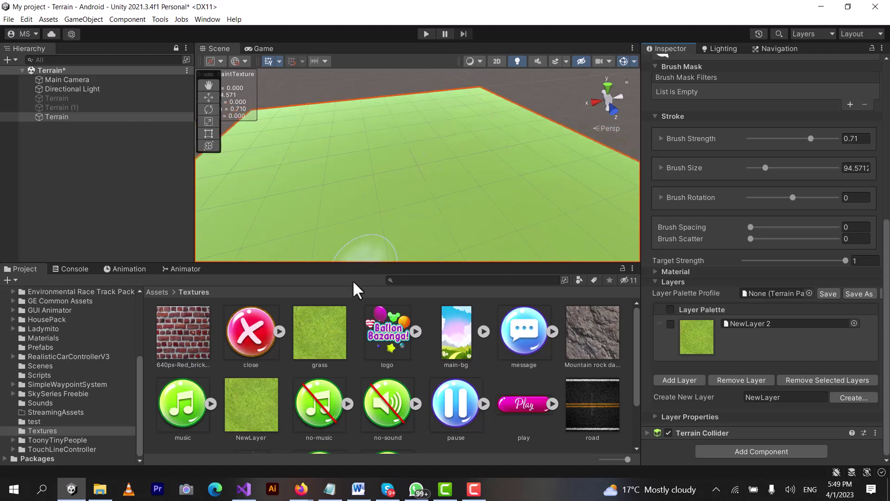
{"action": "left_click_drag", "start_coordinate": [360, 263], "coordinate": [349, 397]}
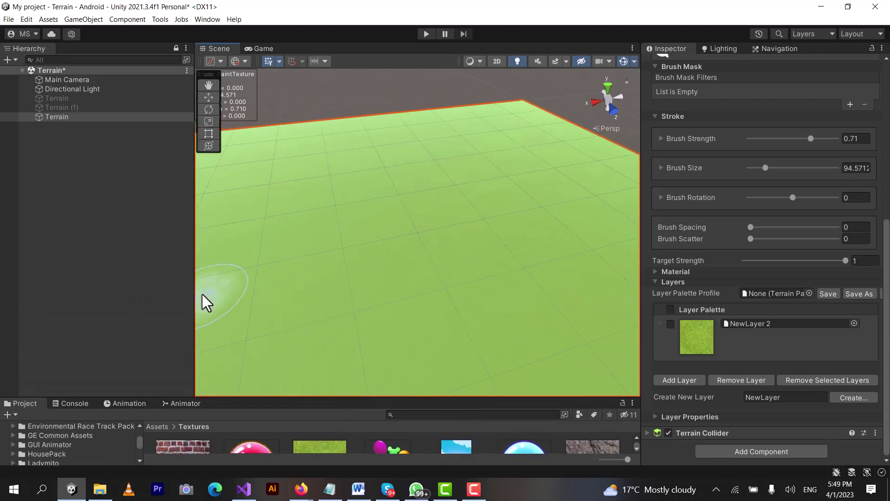
{"action": "left_click_drag", "start_coordinate": [194, 292], "coordinate": [115, 292]}
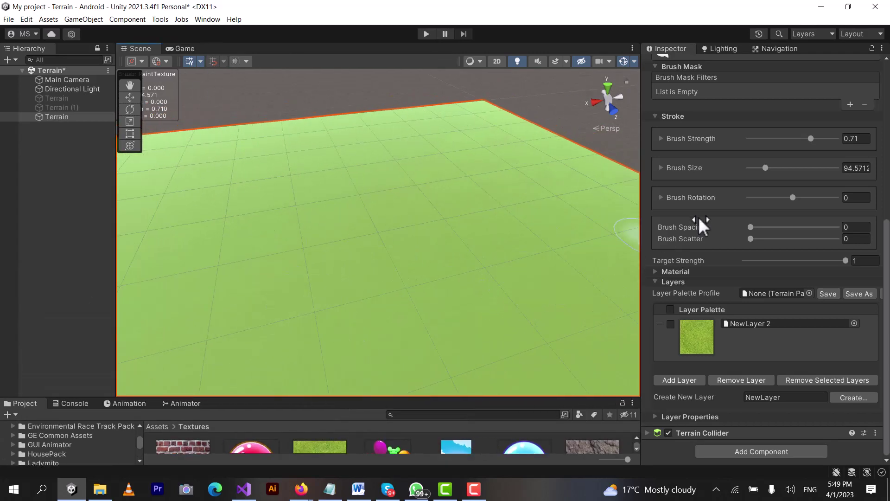
Scroll the Inspector back to the top and bring up the terrain tool list
{"action": "scroll", "coordinate": [699, 217], "scroll_direction": "up", "scroll_amount": 10}
{"action": "scroll", "coordinate": [698, 216], "scroll_direction": "up", "scroll_amount": 3}
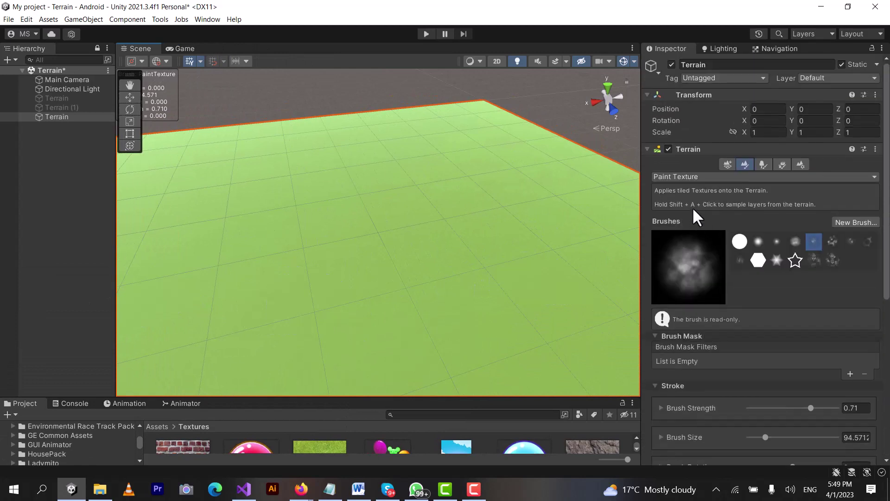
{"action": "left_click", "coordinate": [694, 176]}
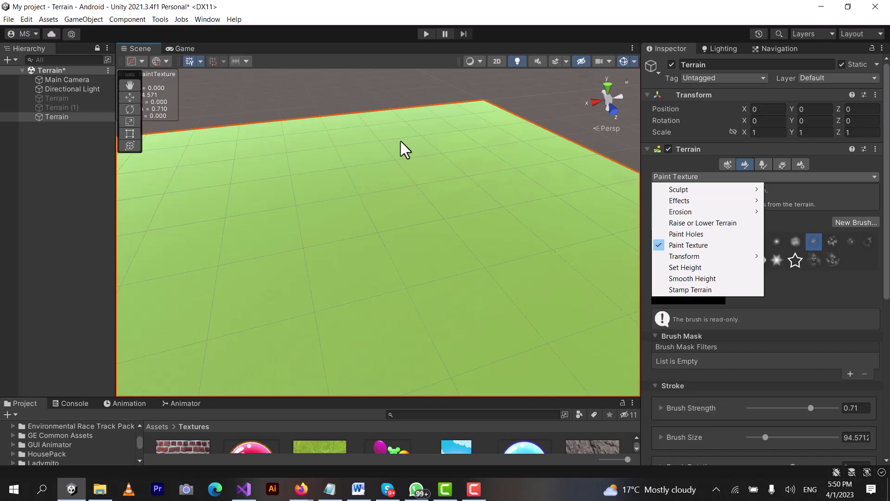
{"action": "key", "text": "Escape"}
{"action": "scroll", "coordinate": [763, 344], "scroll_direction": "down", "scroll_amount": 5}
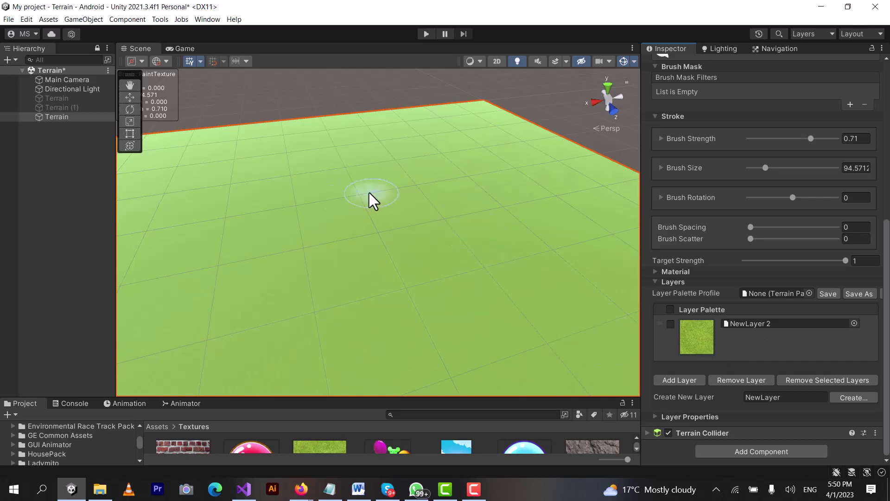
{"action": "scroll", "coordinate": [767, 257], "scroll_direction": "up", "scroll_amount": 5}
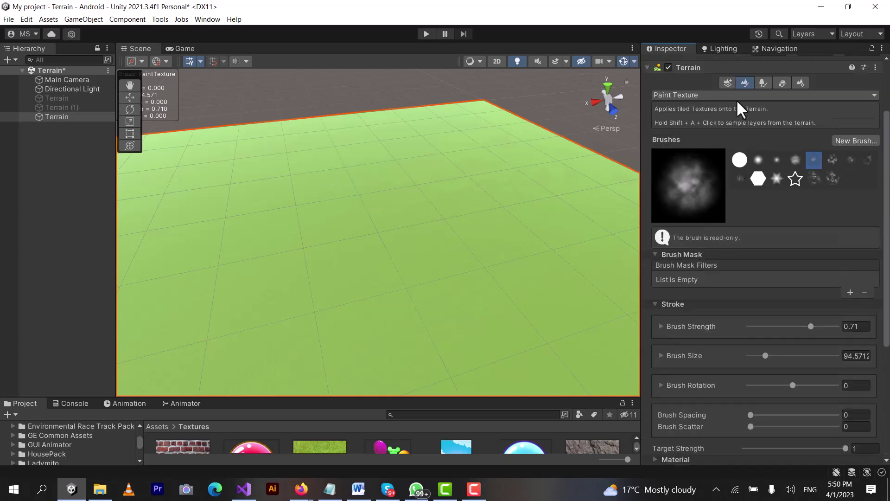
{"action": "left_click", "coordinate": [698, 97]}
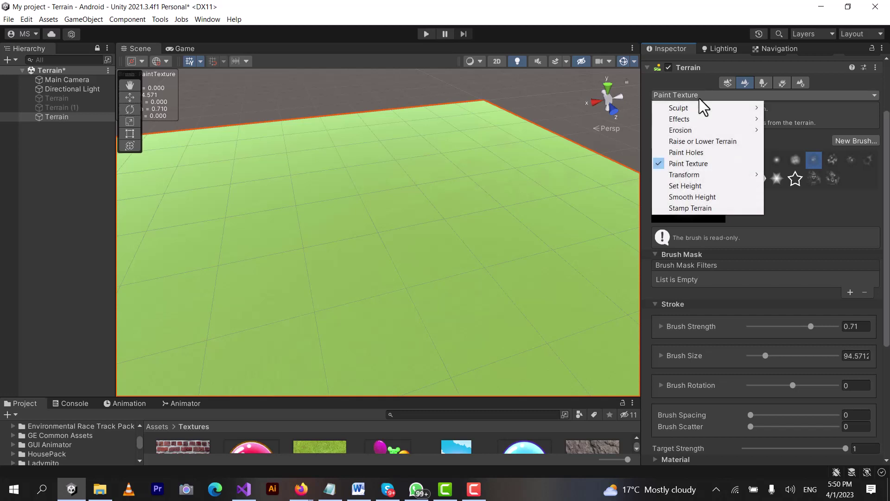
Raise a long ridge across the terrain's middle with Raise or Lower Terrain at brush size 186.31
{"action": "left_click", "coordinate": [696, 142]}
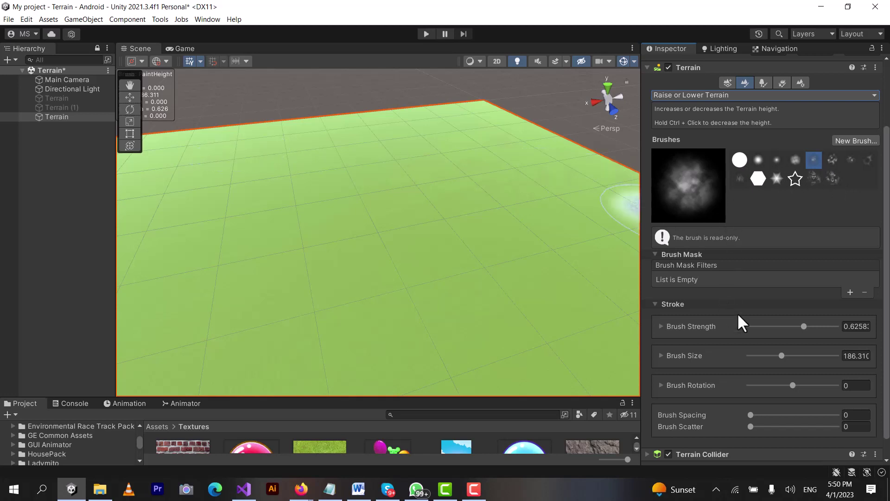
{"action": "scroll", "coordinate": [747, 313], "scroll_direction": "down", "scroll_amount": 1}
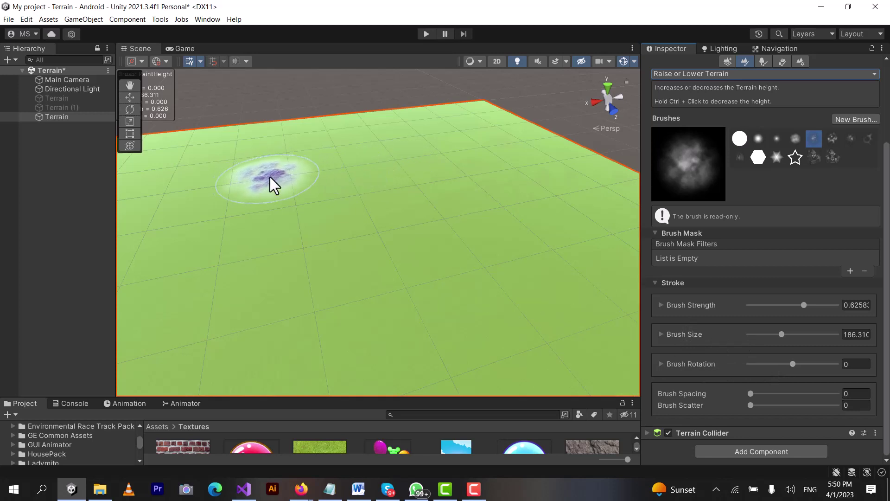
{"action": "scroll", "coordinate": [270, 177], "scroll_direction": "down", "scroll_amount": 1}
{"action": "scroll", "coordinate": [271, 176], "scroll_direction": "down", "scroll_amount": 2}
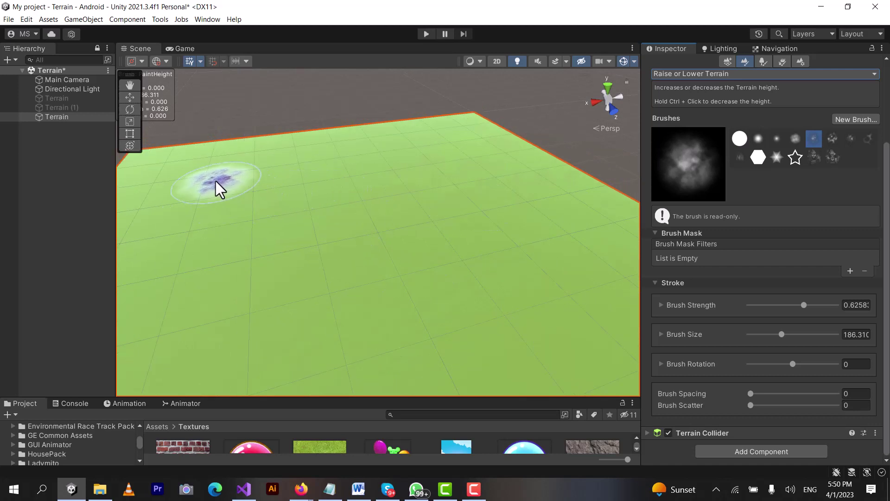
{"action": "mouse_move", "coordinate": [211, 180]}
{"action": "left_mouse_down"}
{"action": "mouse_move", "coordinate": [393, 182]}
{"action": "mouse_move", "coordinate": [533, 167]}
{"action": "left_mouse_up"}
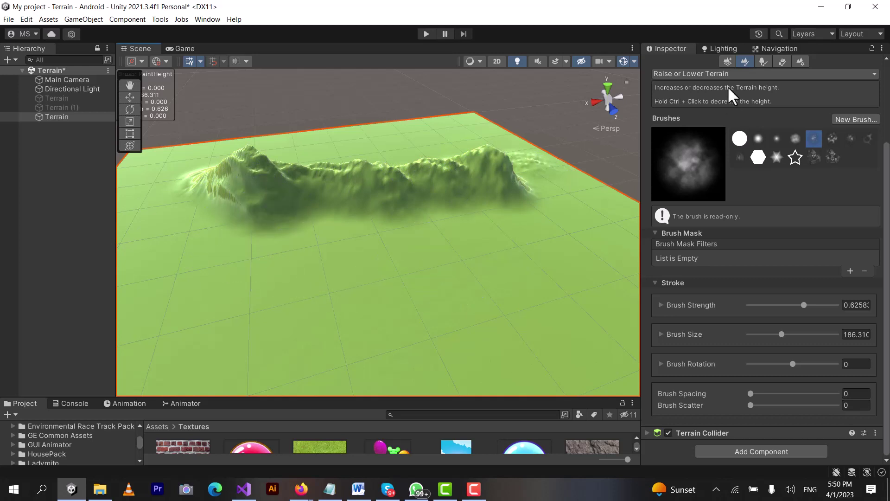
{"action": "left_click", "coordinate": [833, 157]}
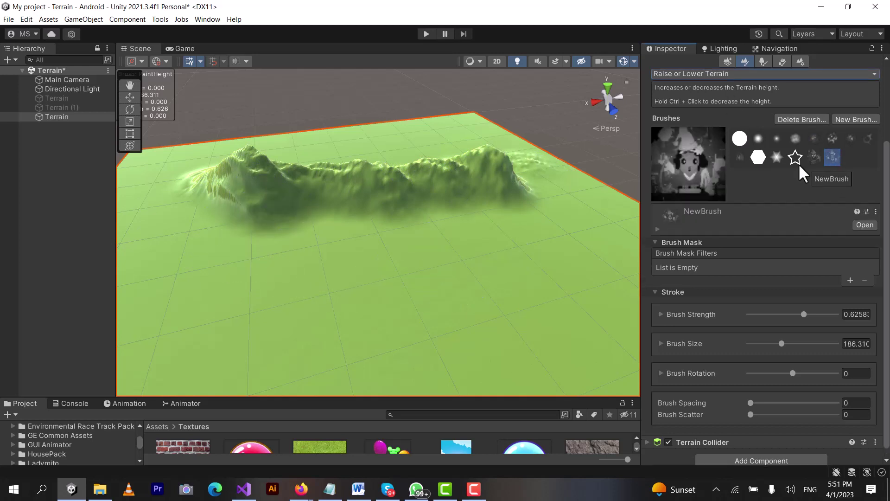
Raise a wide bumpy foreground patch, then tall jagged peaks on the left with the star brush
{"action": "mouse_move", "coordinate": [267, 240]}
{"action": "left_mouse_down"}
{"action": "mouse_move", "coordinate": [244, 259]}
{"action": "mouse_move", "coordinate": [351, 273]}
{"action": "mouse_move", "coordinate": [586, 252]}
{"action": "left_mouse_up"}
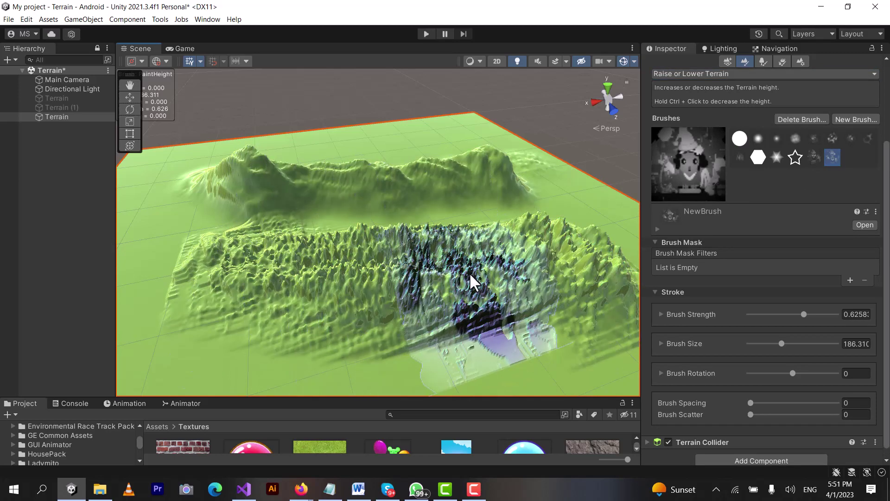
{"action": "mouse_move", "coordinate": [288, 258]}
{"action": "left_mouse_down", "text": "alt"}
{"action": "mouse_move", "coordinate": [513, 284]}
{"action": "mouse_move", "coordinate": [446, 299]}
{"action": "mouse_move", "coordinate": [453, 284]}
{"action": "mouse_move", "coordinate": [533, 261]}
{"action": "mouse_move", "coordinate": [693, 254]}
{"action": "mouse_move", "coordinate": [373, 324]}
{"action": "left_mouse_up", "text": "alt"}
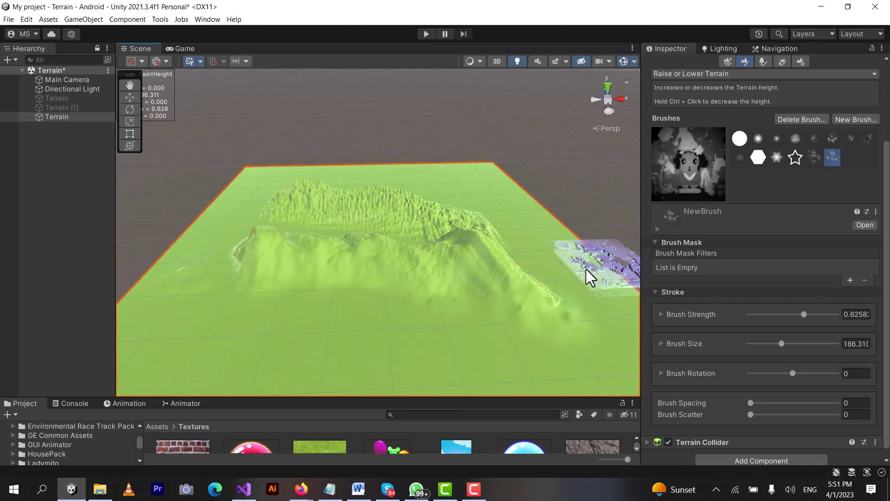
{"action": "left_click", "coordinate": [795, 158]}
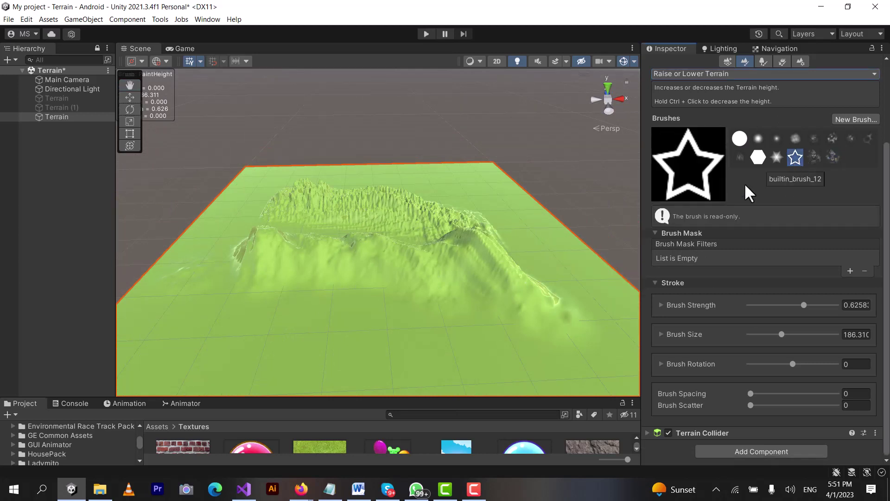
{"action": "mouse_move", "coordinate": [238, 333]}
{"action": "left_mouse_down"}
{"action": "mouse_move", "coordinate": [227, 335]}
{"action": "mouse_move", "coordinate": [540, 358]}
{"action": "mouse_move", "coordinate": [593, 343]}
{"action": "mouse_move", "coordinate": [157, 316]}
{"action": "mouse_move", "coordinate": [129, 322]}
{"action": "mouse_move", "coordinate": [135, 354]}
{"action": "left_mouse_up"}
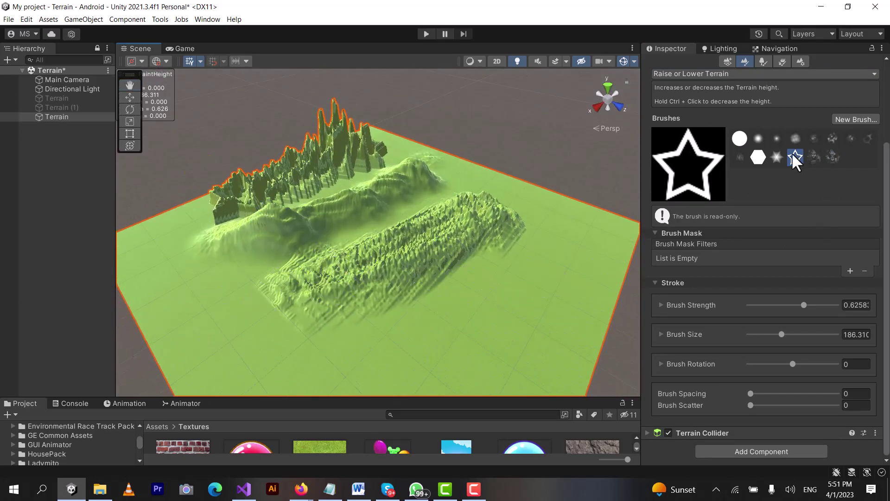
Raise a ridge toward the upper right to the far edge using the soft six-pointed star brush
{"action": "left_click", "coordinate": [776, 157]}
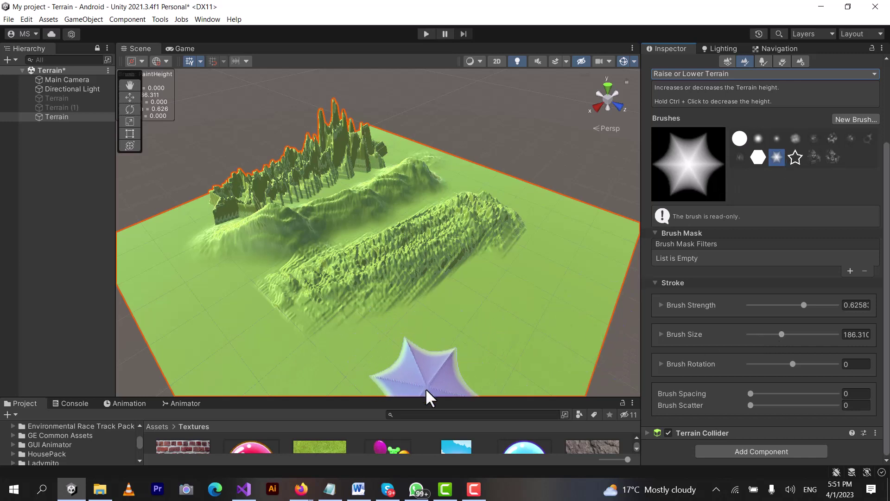
{"action": "mouse_move", "coordinate": [426, 388]}
{"action": "left_mouse_down"}
{"action": "mouse_move", "coordinate": [543, 280]}
{"action": "mouse_move", "coordinate": [588, 222]}
{"action": "left_mouse_up"}
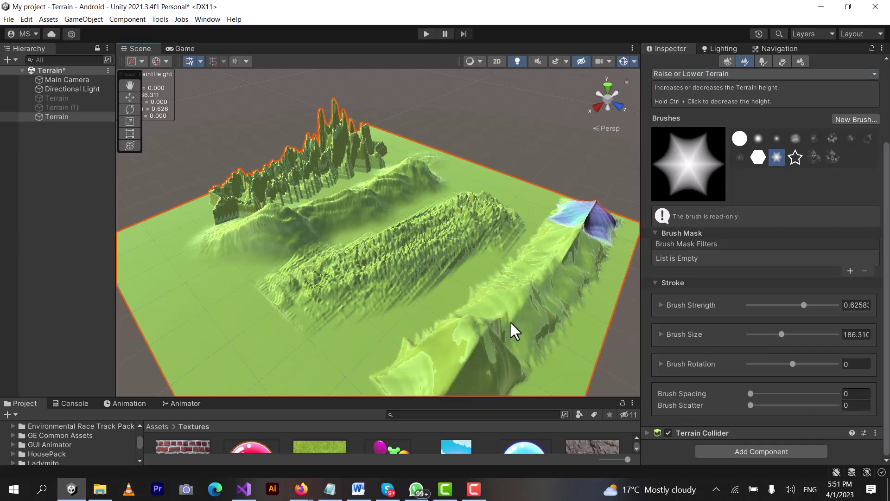
{"action": "left_click_drag", "start_coordinate": [386, 370], "coordinate": [455, 346], "text": "alt"}
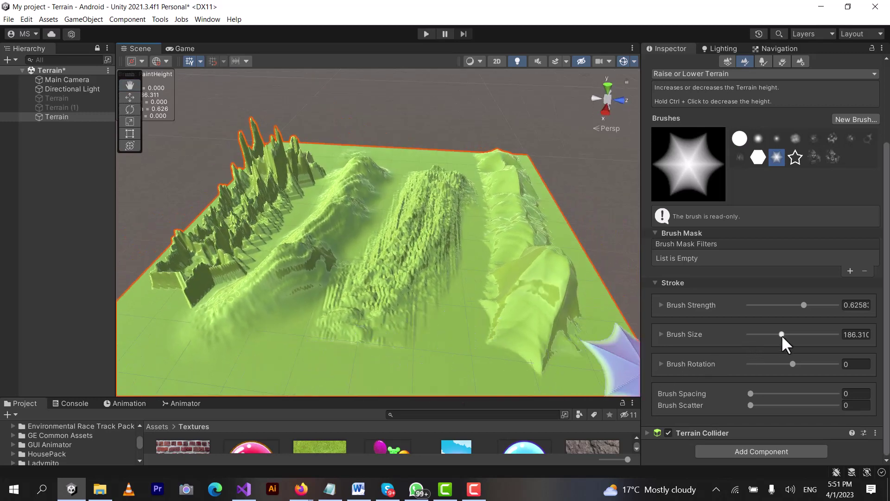
Set brush strength to about 0.39, brush size to 36.85, and select the soft cloud brush
{"action": "left_click_drag", "start_coordinate": [781, 335], "coordinate": [767, 332]}
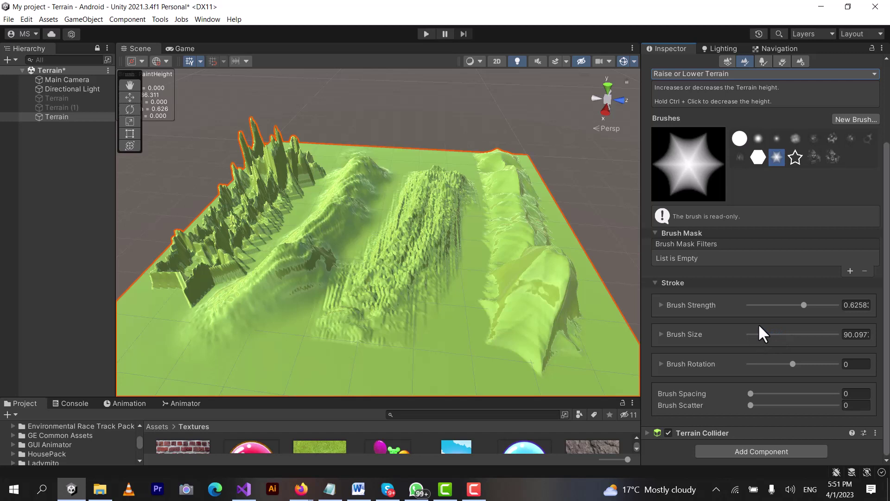
{"action": "left_click_drag", "start_coordinate": [803, 305], "coordinate": [784, 308]}
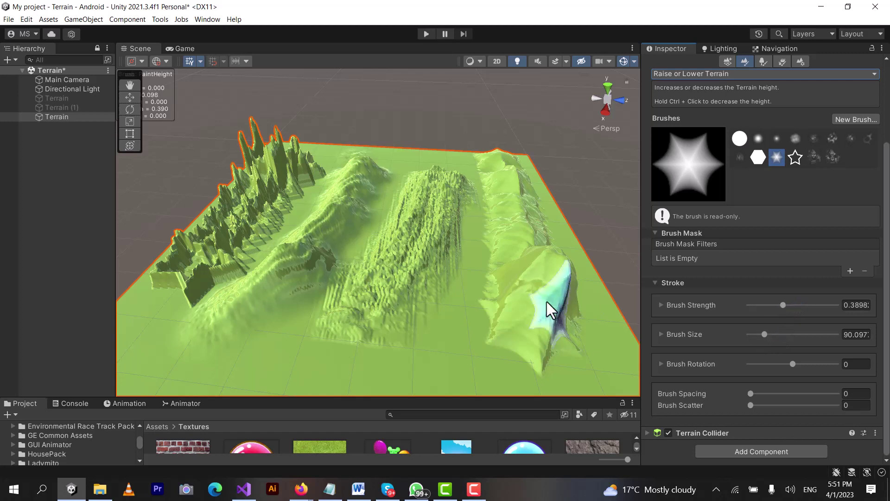
{"action": "left_click", "coordinate": [751, 333]}
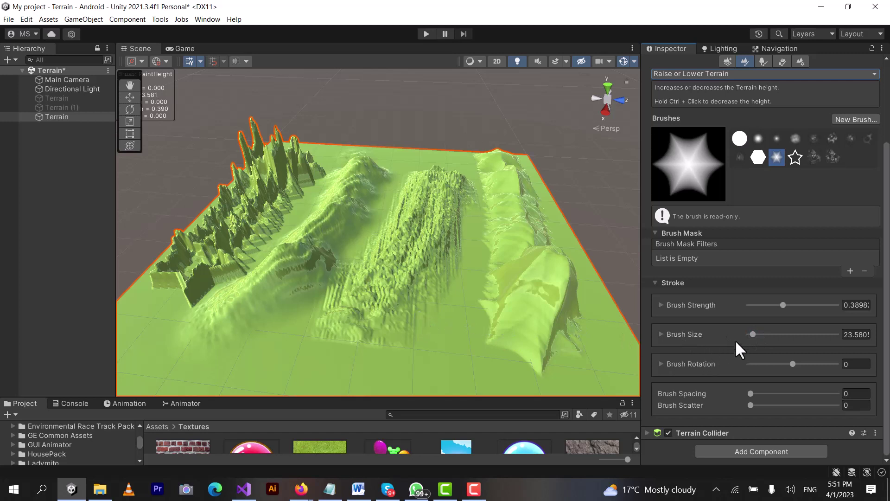
{"action": "left_click_drag", "start_coordinate": [755, 333], "coordinate": [758, 333]}
{"action": "left_click", "coordinate": [799, 138]}
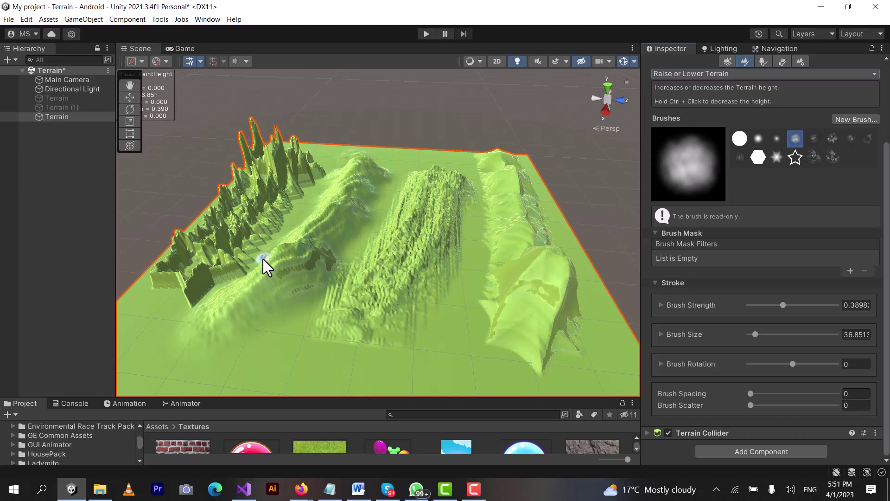
Raise another ridge on the terrain with the cloud brush
{"action": "left_click_drag", "start_coordinate": [391, 240], "coordinate": [195, 232], "text": "alt"}
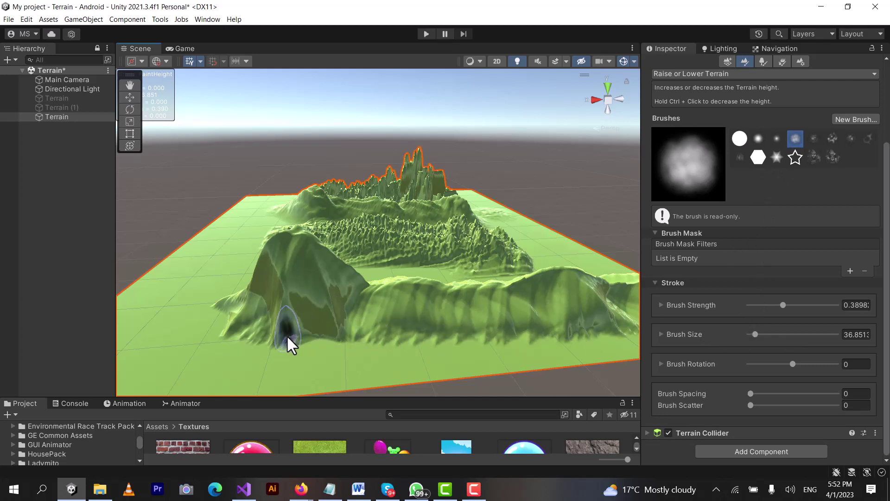
{"action": "mouse_move", "coordinate": [288, 337]}
{"action": "left_mouse_down"}
{"action": "mouse_move", "coordinate": [508, 334]}
{"action": "mouse_move", "coordinate": [341, 323]}
{"action": "mouse_move", "coordinate": [481, 327]}
{"action": "mouse_move", "coordinate": [573, 315]}
{"action": "mouse_move", "coordinate": [277, 302]}
{"action": "mouse_move", "coordinate": [572, 302]}
{"action": "mouse_move", "coordinate": [334, 297]}
{"action": "left_mouse_up"}
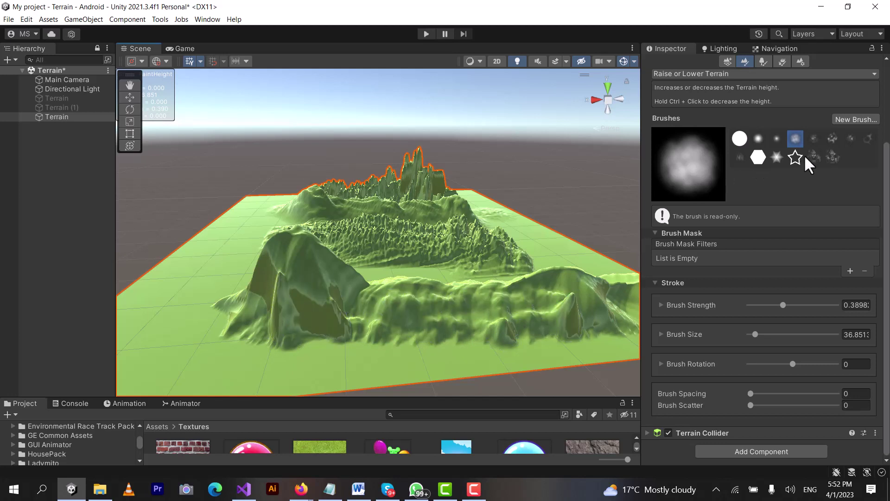
{"action": "left_click", "coordinate": [832, 157]}
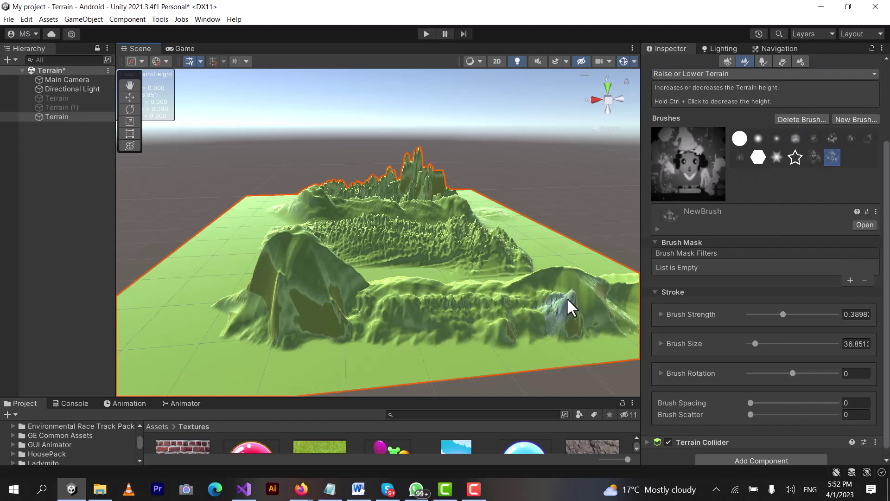
Raise new bumps across the terrain and enlarge the height brush to about 136
{"action": "mouse_move", "coordinate": [567, 296]}
{"action": "left_mouse_down"}
{"action": "mouse_move", "coordinate": [273, 276]}
{"action": "mouse_move", "coordinate": [238, 264]}
{"action": "mouse_move", "coordinate": [295, 262]}
{"action": "mouse_move", "coordinate": [381, 293]}
{"action": "mouse_move", "coordinate": [521, 307]}
{"action": "mouse_move", "coordinate": [586, 286]}
{"action": "left_mouse_up"}
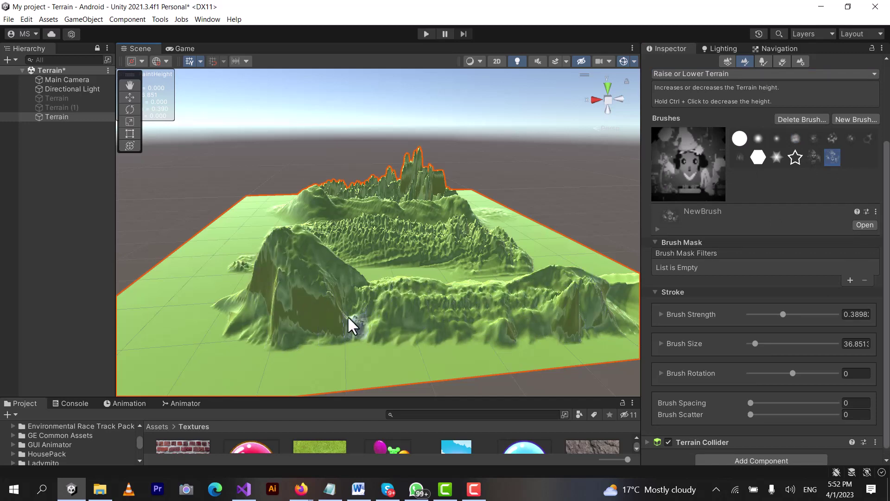
{"action": "left_click_drag", "start_coordinate": [346, 315], "coordinate": [566, 338], "text": "alt"}
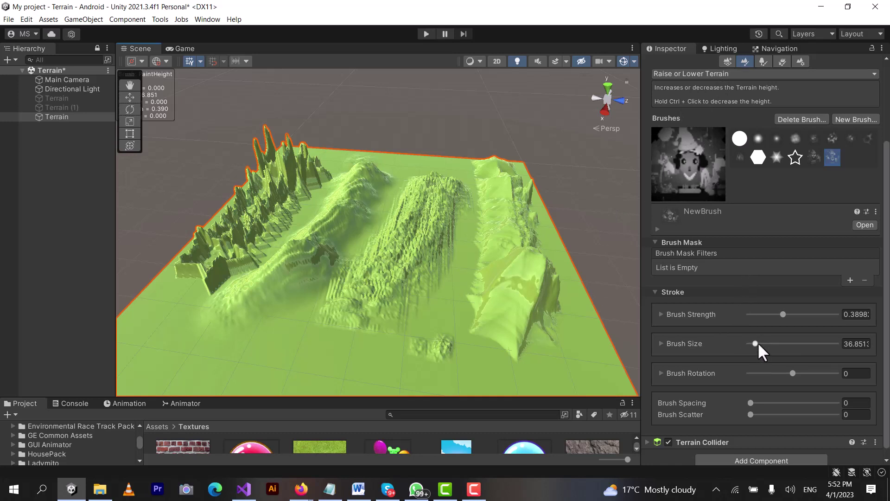
{"action": "left_click_drag", "start_coordinate": [756, 343], "coordinate": [773, 343]}
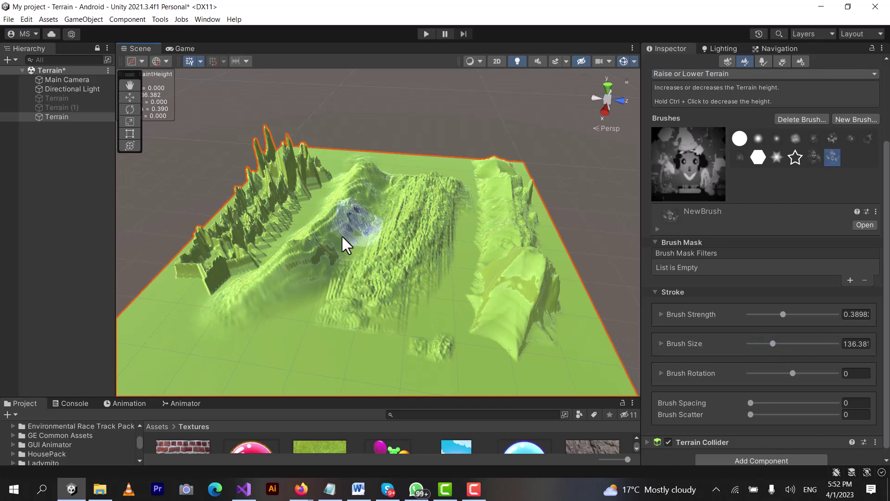
Raise the slopes beside the peak and fill the middle and left valleys into a plateau
{"action": "mouse_move", "coordinate": [342, 235]}
{"action": "left_mouse_down"}
{"action": "mouse_move", "coordinate": [325, 254]}
{"action": "mouse_move", "coordinate": [369, 201]}
{"action": "left_mouse_up"}
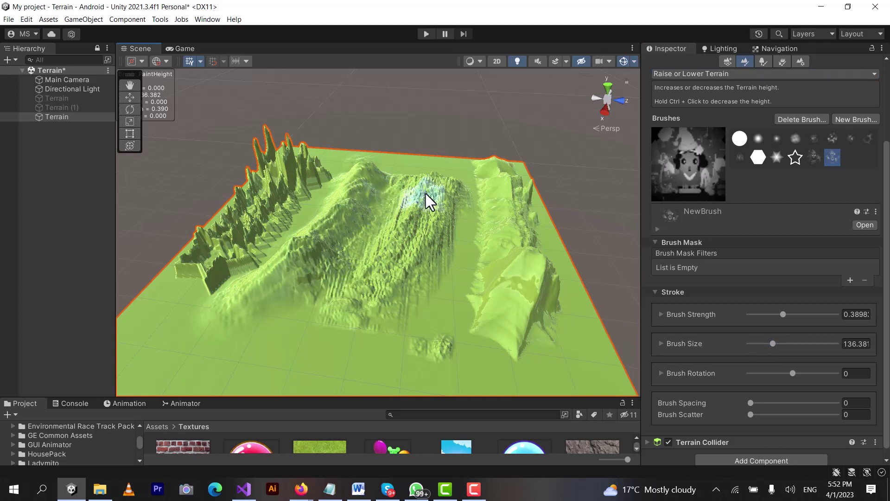
{"action": "left_click_drag", "start_coordinate": [426, 193], "coordinate": [401, 187]}
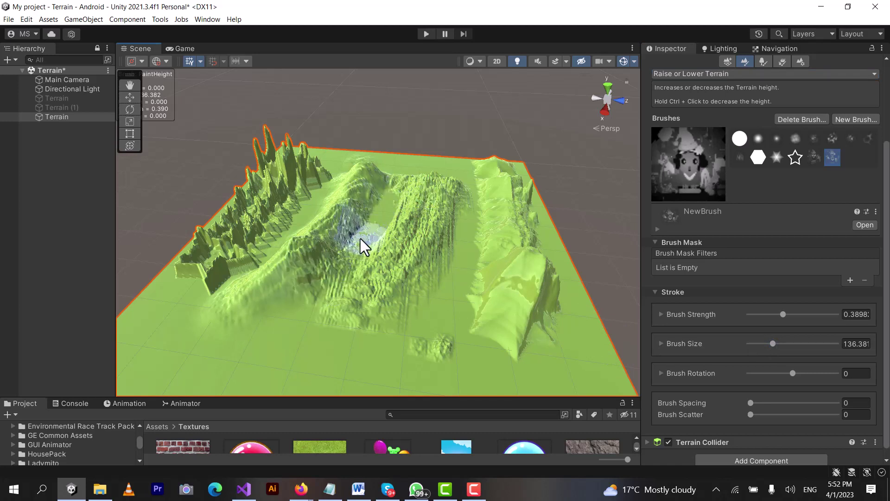
{"action": "mouse_move", "coordinate": [361, 239]}
{"action": "left_mouse_down"}
{"action": "mouse_move", "coordinate": [380, 246]}
{"action": "mouse_move", "coordinate": [422, 206]}
{"action": "left_mouse_up"}
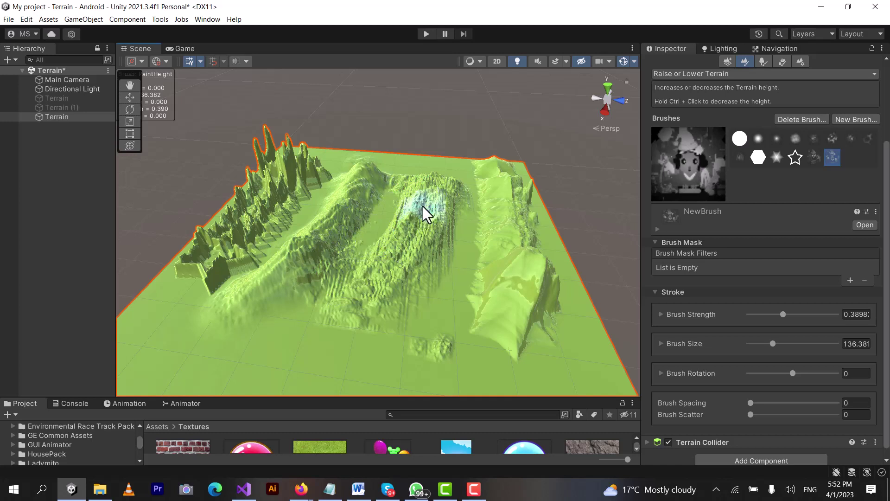
{"action": "mouse_move", "coordinate": [432, 169]}
{"action": "left_mouse_down"}
{"action": "mouse_move", "coordinate": [426, 192]}
{"action": "mouse_move", "coordinate": [374, 252]}
{"action": "mouse_move", "coordinate": [404, 199]}
{"action": "mouse_move", "coordinate": [380, 254]}
{"action": "mouse_move", "coordinate": [388, 263]}
{"action": "mouse_move", "coordinate": [407, 232]}
{"action": "left_mouse_up"}
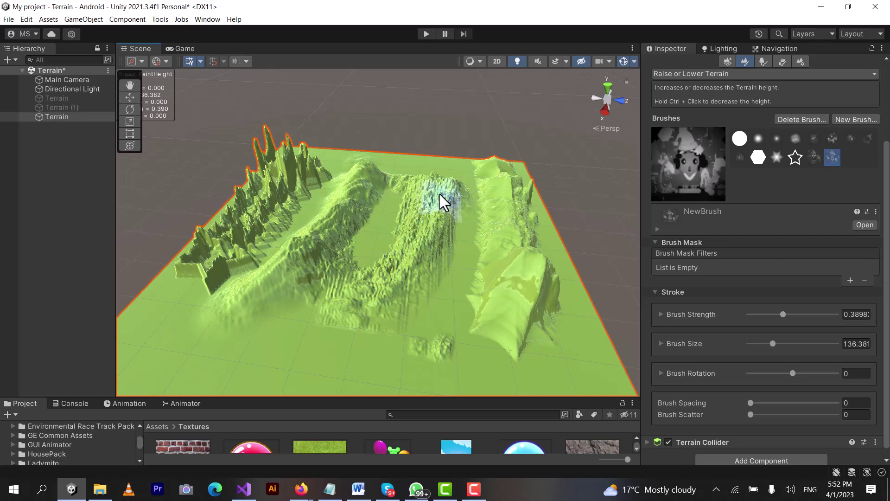
{"action": "mouse_move", "coordinate": [395, 196]}
{"action": "left_mouse_down"}
{"action": "mouse_move", "coordinate": [386, 235]}
{"action": "mouse_move", "coordinate": [356, 273]}
{"action": "mouse_move", "coordinate": [376, 210]}
{"action": "left_mouse_up"}
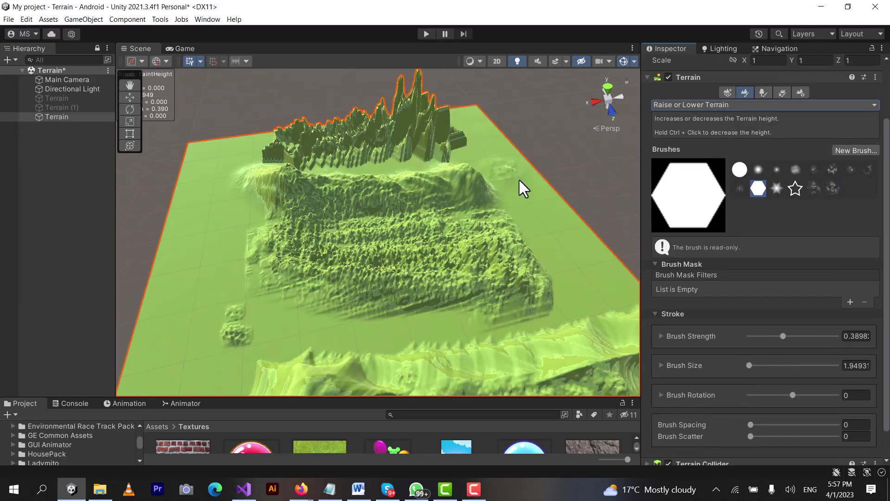
Cut a large hexagonal hole in the plateau centre using Paint Holes at brush size 370
{"action": "left_click", "coordinate": [666, 105]}
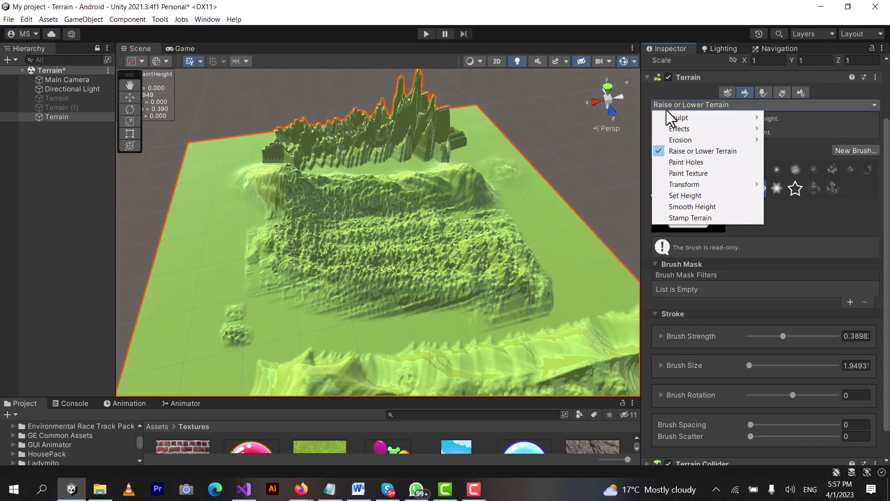
{"action": "left_click", "coordinate": [694, 164]}
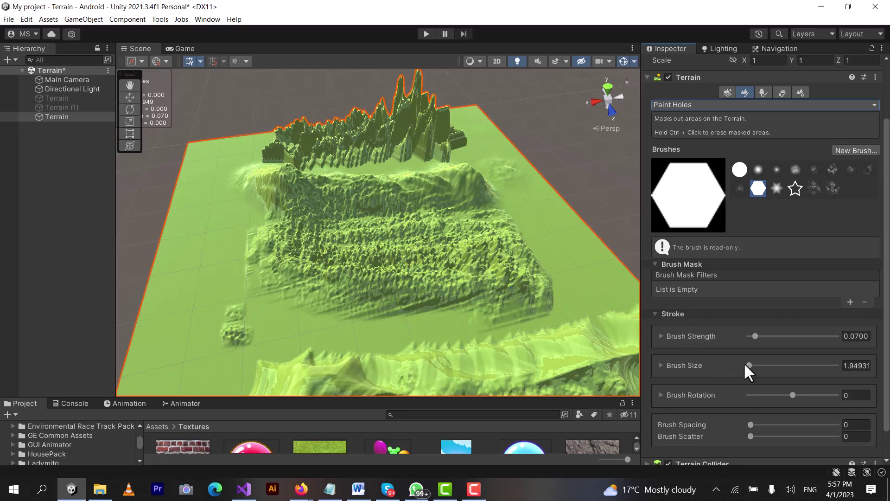
{"action": "left_click_drag", "start_coordinate": [745, 364], "coordinate": [773, 365]}
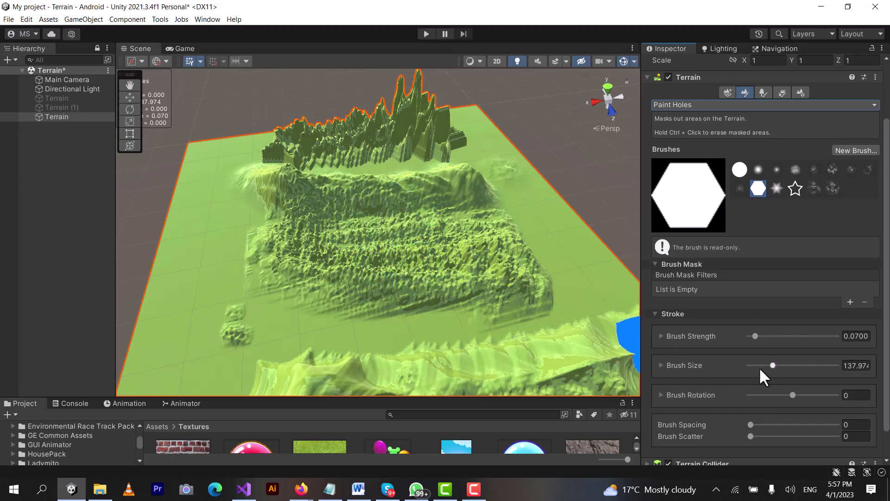
{"action": "left_click_drag", "start_coordinate": [773, 366], "coordinate": [814, 368]}
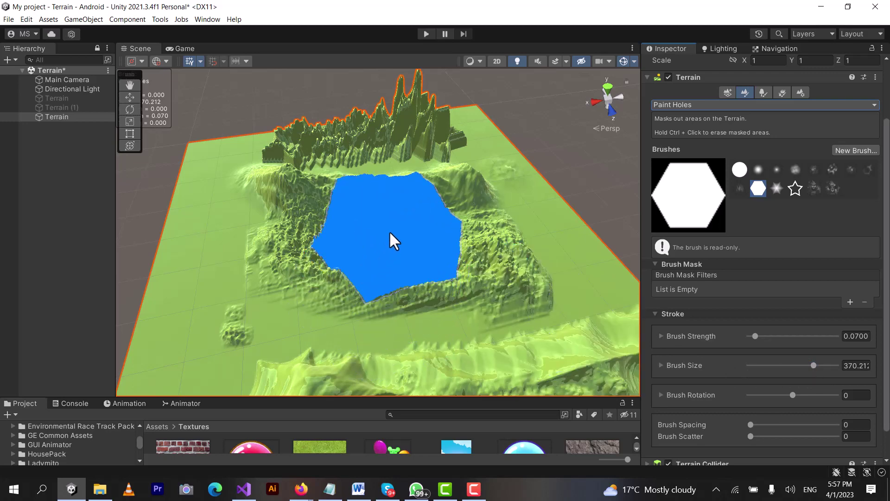
{"action": "left_click", "coordinate": [390, 233]}
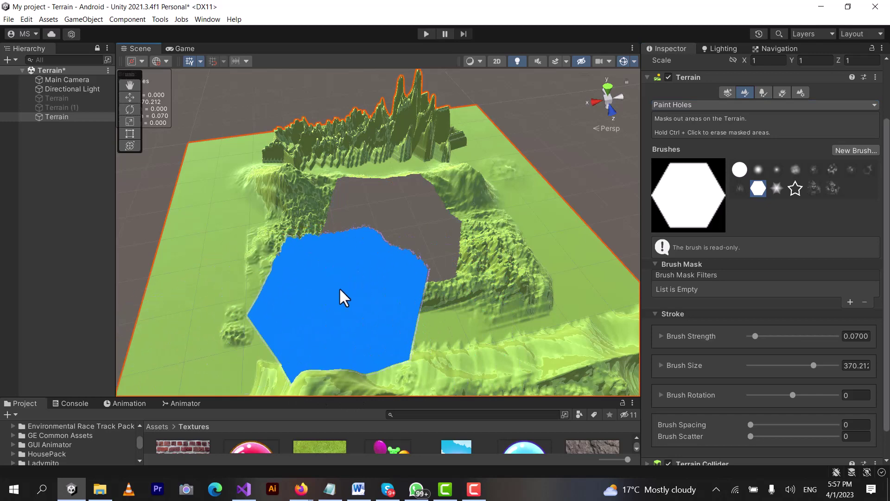
Cut two small hexagonal holes to the lower left at brush size 103
{"action": "left_click_drag", "start_coordinate": [781, 366], "coordinate": [766, 365]}
{"action": "left_click", "coordinate": [228, 243]}
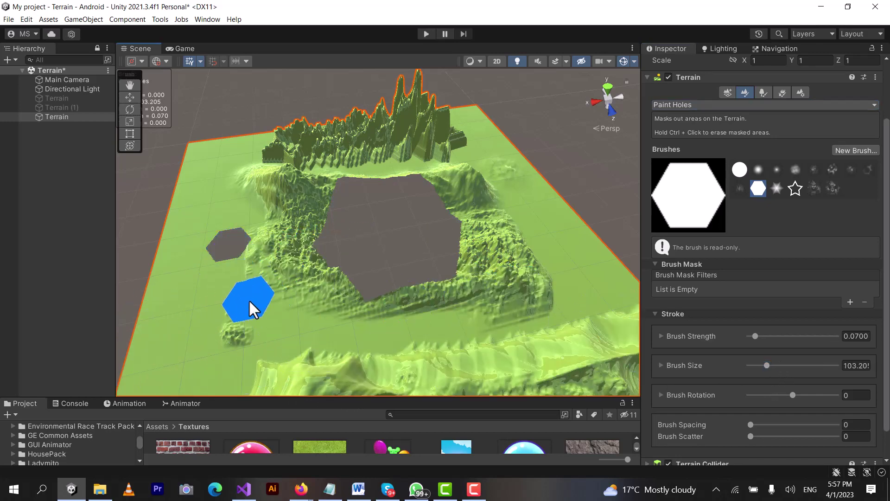
{"action": "left_click", "coordinate": [249, 299]}
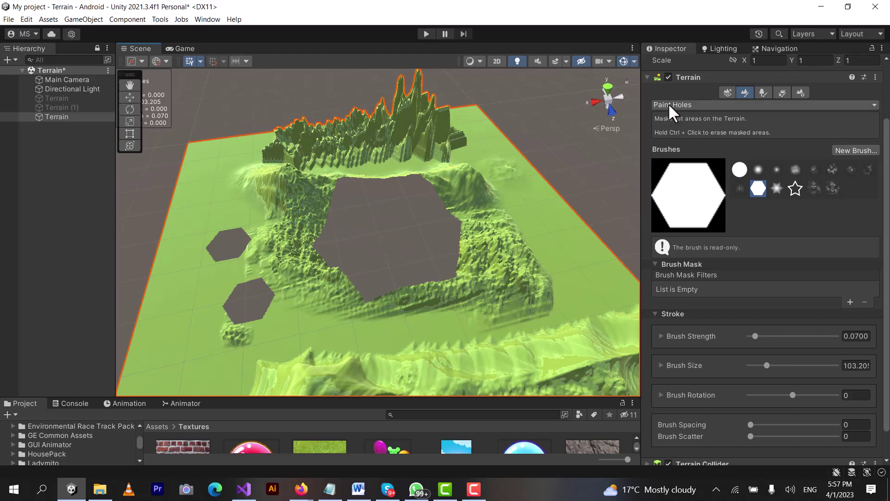
Undo the large central hole and switch the terrain tool to Paint Trees
{"action": "key", "text": "ctrl+z"}
{"action": "key", "text": "ctrl+z"}
{"action": "key", "text": "ctrl+z"}
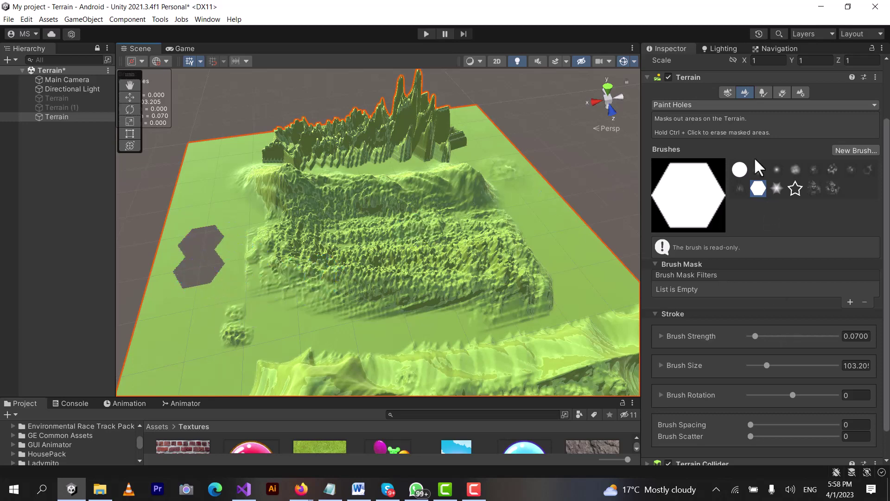
{"action": "left_click", "coordinate": [746, 107]}
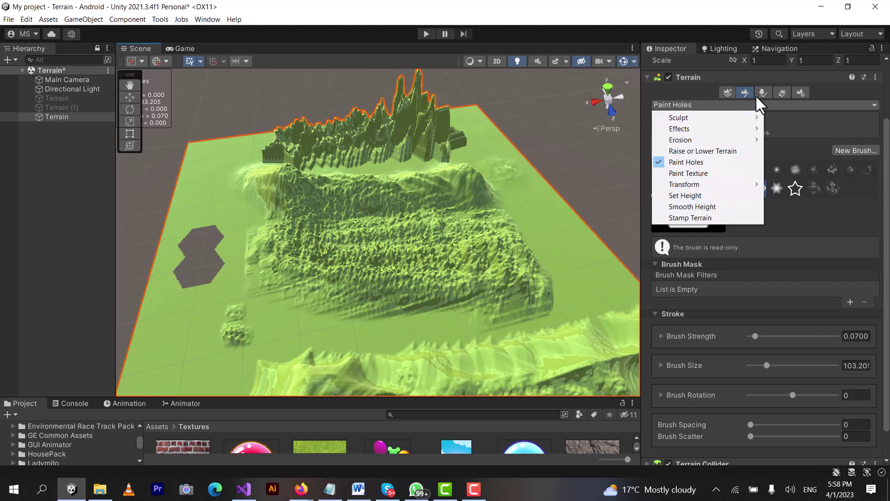
{"action": "left_click", "coordinate": [767, 90]}
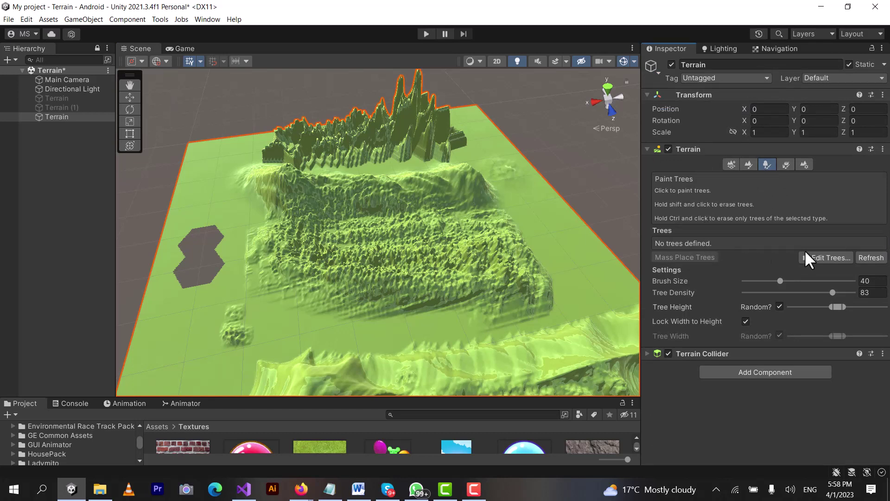
{"action": "left_click", "coordinate": [840, 255]}
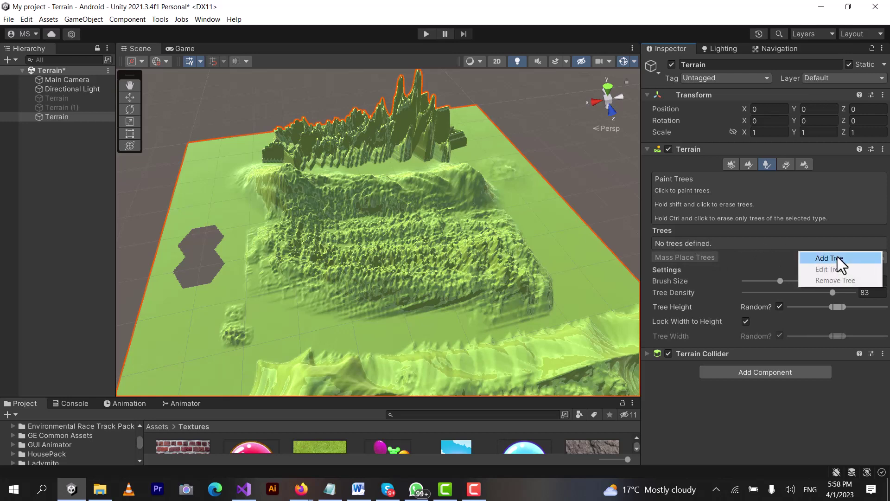
Add Fir_Tree as a tree prefab through Edit Trees > Add Tree
{"action": "left_click", "coordinate": [838, 257]}
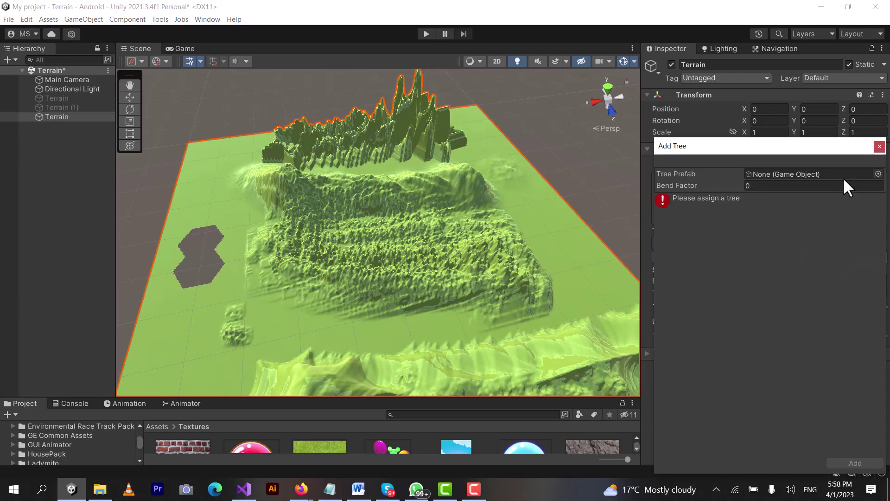
{"action": "left_click", "coordinate": [879, 173]}
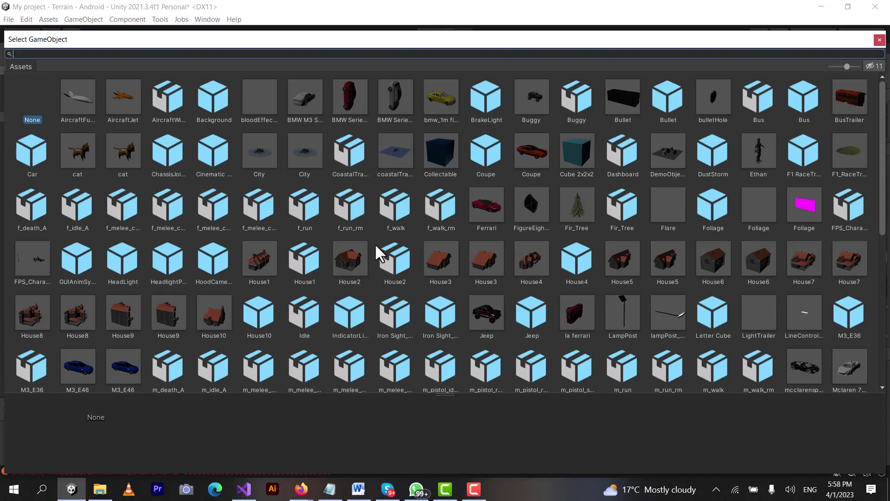
{"action": "double_click", "coordinate": [580, 210]}
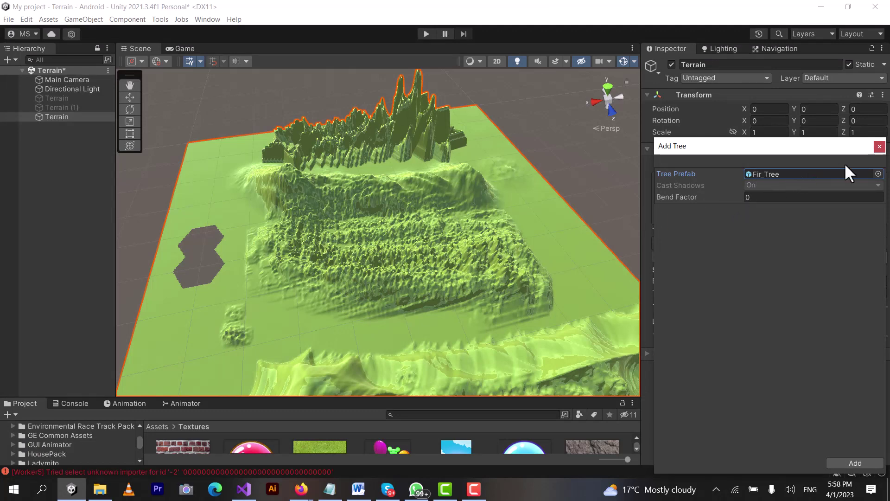
{"action": "left_click", "coordinate": [860, 463]}
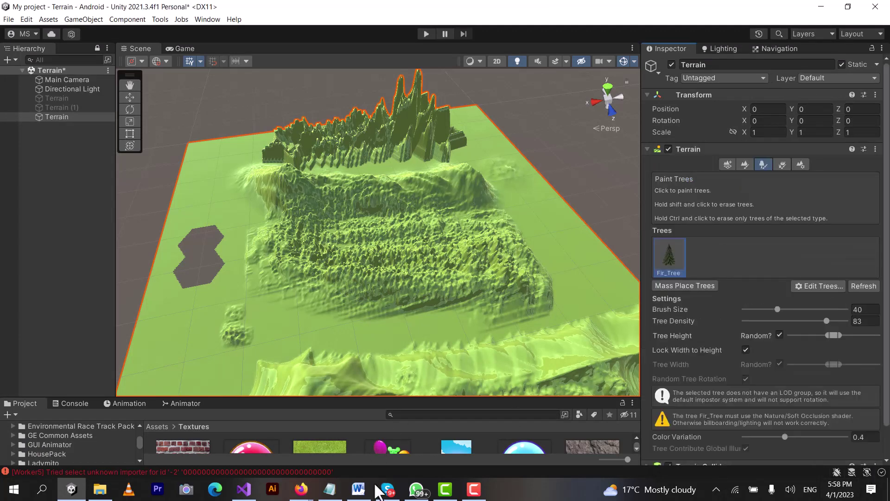
Open the Unity Asset Store site in a new Firefox tab
{"action": "mouse_move", "coordinate": [301, 489]}
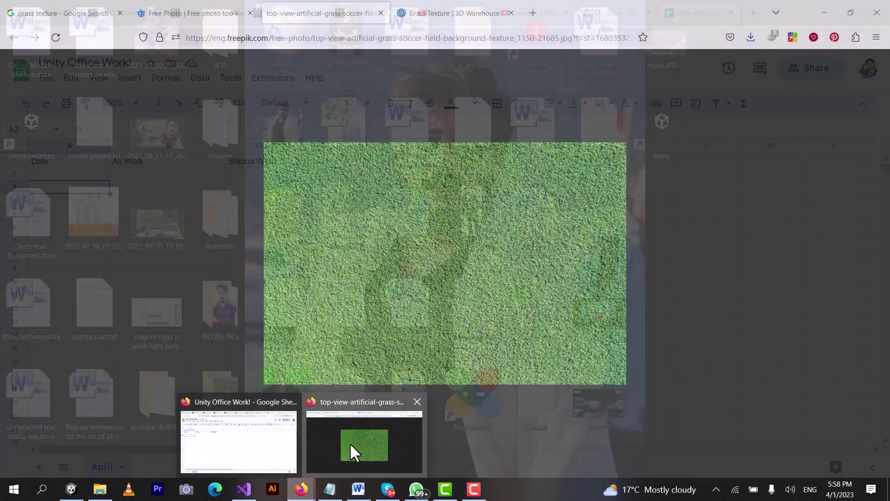
{"action": "left_click", "coordinate": [349, 445]}
{"action": "left_click", "coordinate": [532, 13]}
{"action": "type", "text": "s"}
{"action": "key", "text": "Return"}
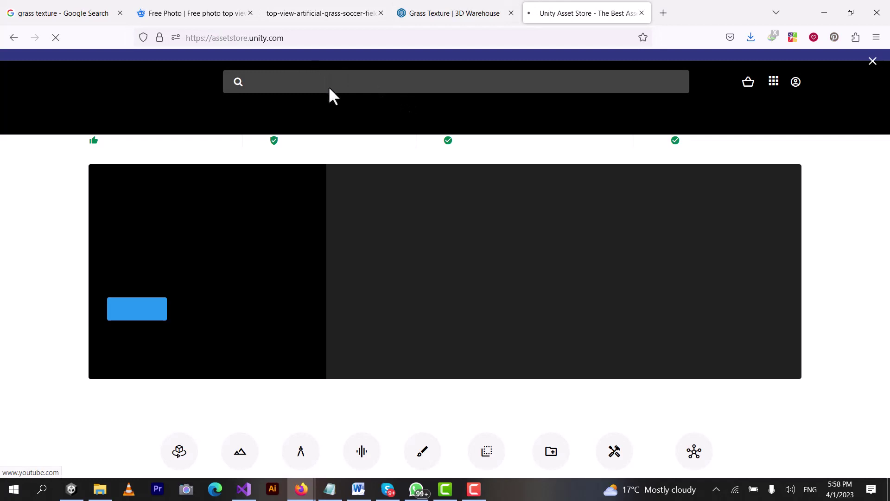
Search the store for 'lowpoly tree', view the Free Trees asset page, then minimize Firefox
{"action": "left_click", "coordinate": [336, 83]}
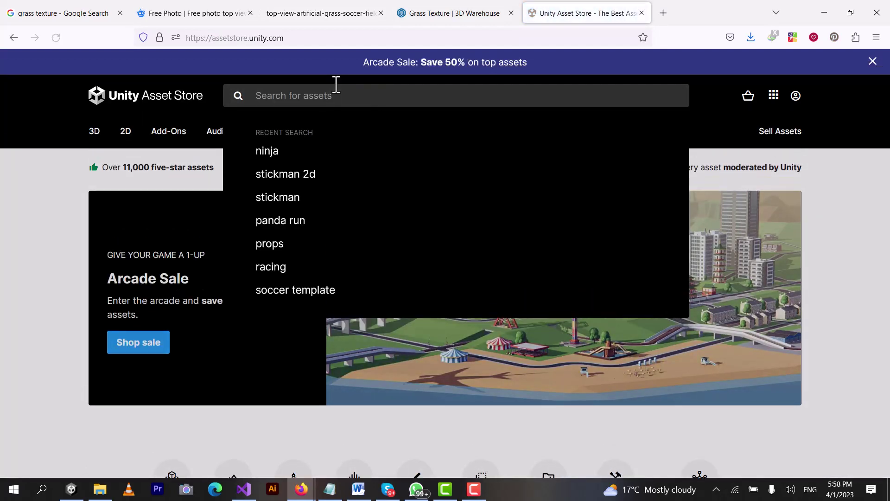
{"action": "type", "text": "lowpoly tree"}
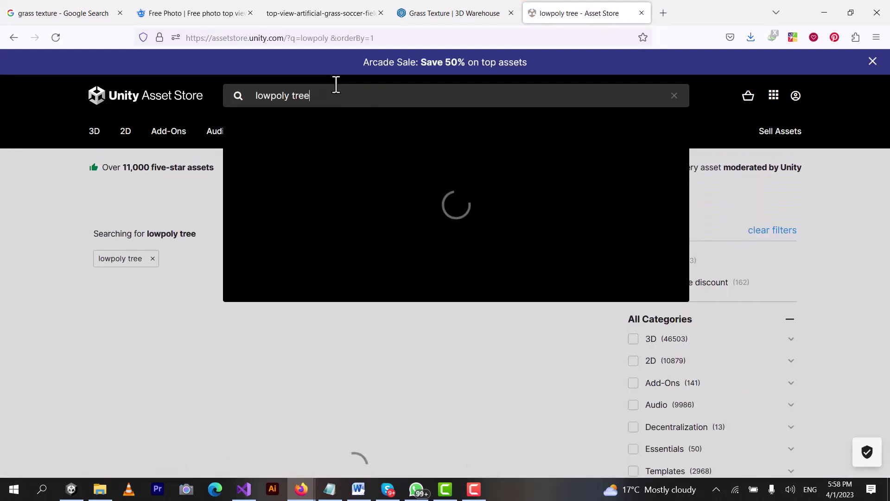
{"action": "key", "text": "Return"}
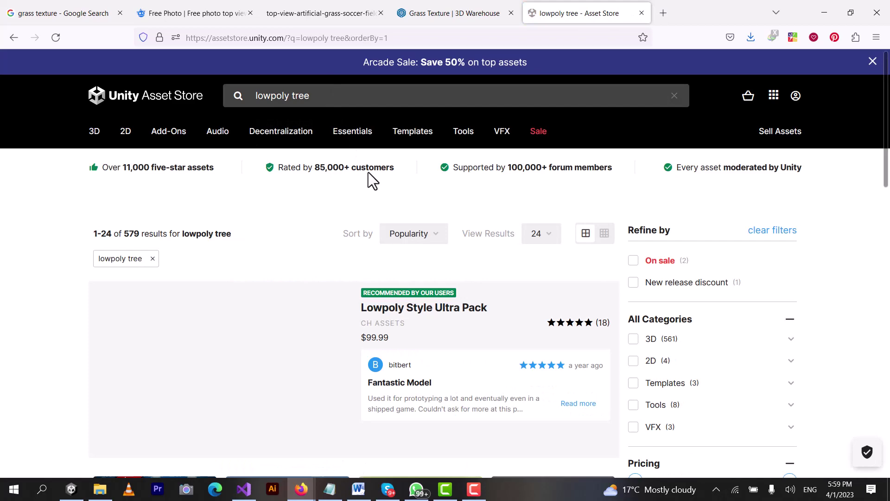
{"action": "scroll", "coordinate": [505, 285], "scroll_direction": "down", "scroll_amount": 4}
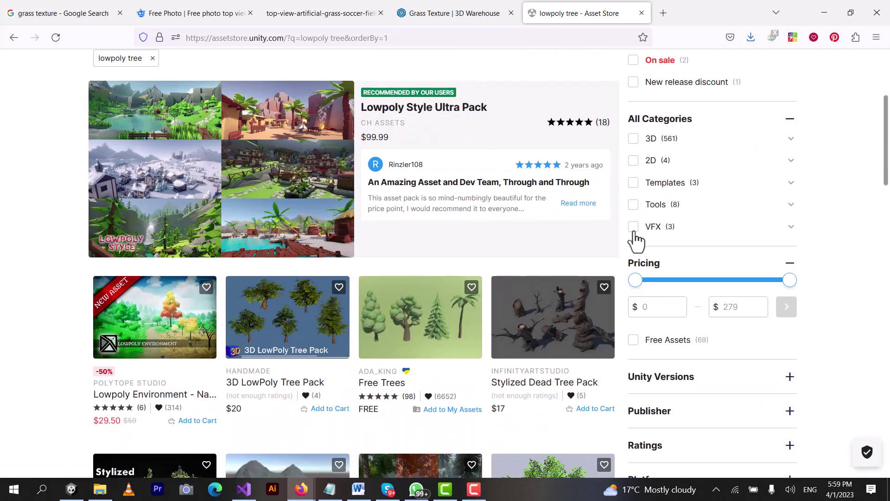
{"action": "mouse_move", "coordinate": [398, 392]}
{"action": "left_click", "coordinate": [435, 325]}
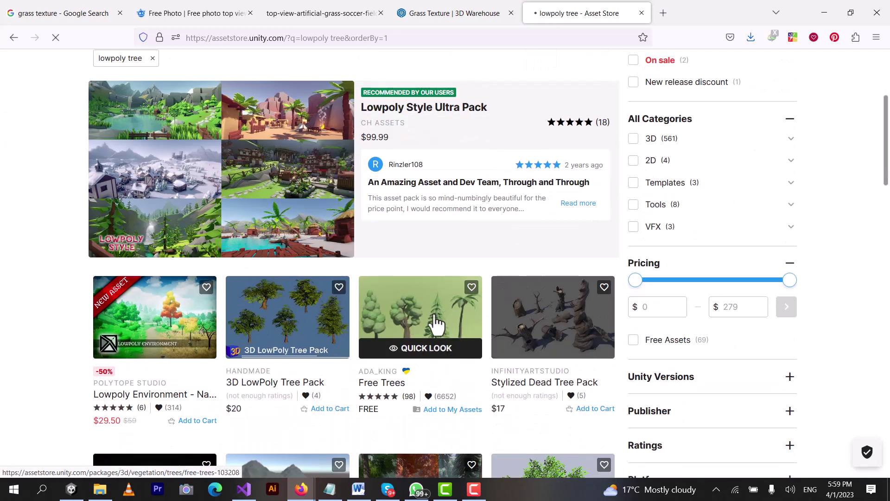
{"action": "scroll", "coordinate": [336, 341], "scroll_direction": "down", "scroll_amount": 2}
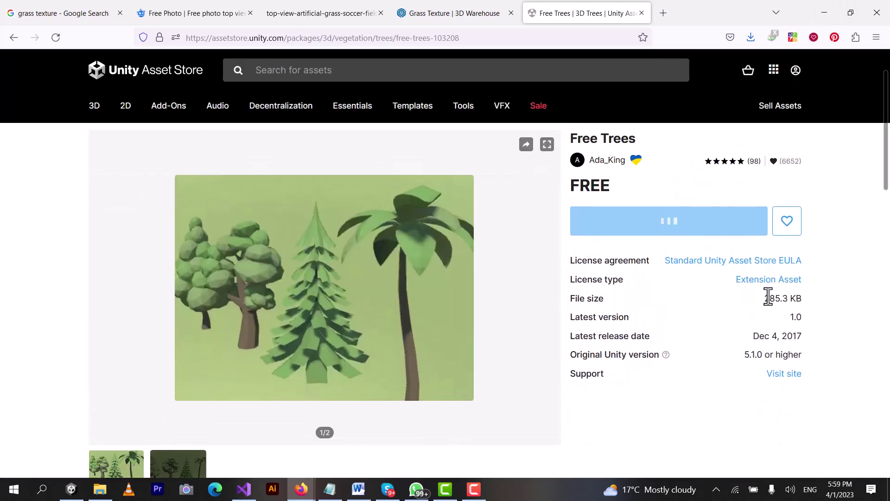
{"action": "left_click_drag", "start_coordinate": [785, 304], "coordinate": [794, 446]}
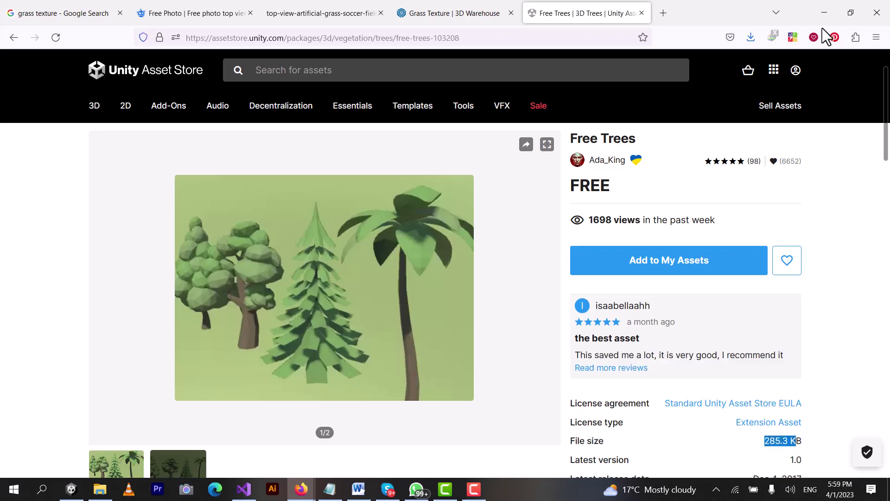
{"action": "left_click", "coordinate": [825, 13]}
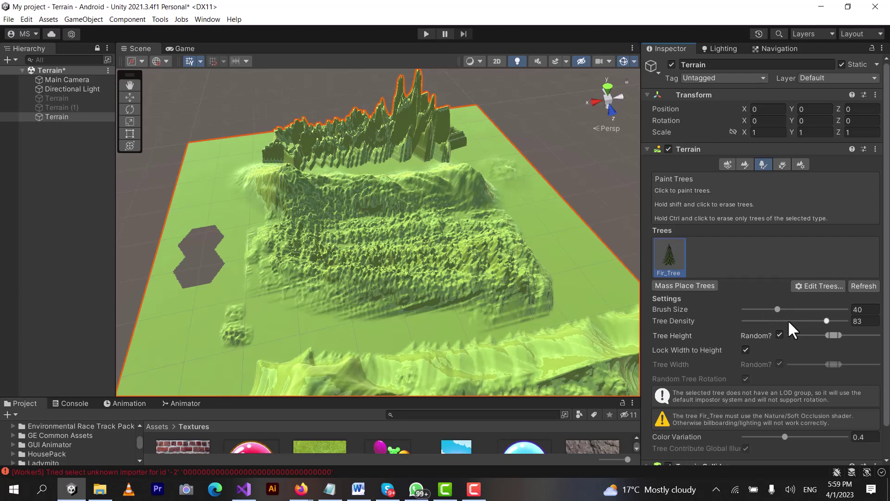
Set the tree brush size to 159 and paint fir trees beside the hexagon holes
{"action": "left_click_drag", "start_coordinate": [784, 310], "coordinate": [803, 311]}
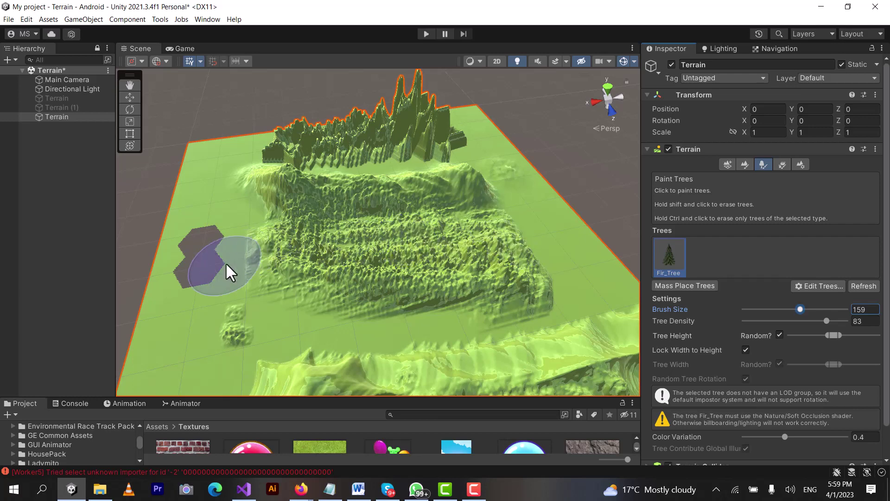
{"action": "left_click", "coordinate": [251, 240]}
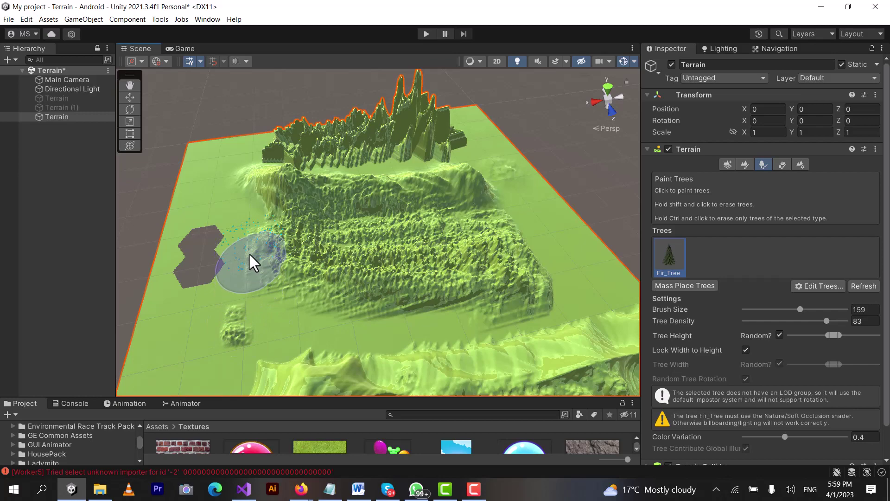
{"action": "key", "text": "q"}
Orbit and zoom the view to inspect the fir trees and the rugged mountains
{"action": "scroll", "coordinate": [337, 283], "scroll_direction": "up", "scroll_amount": 6}
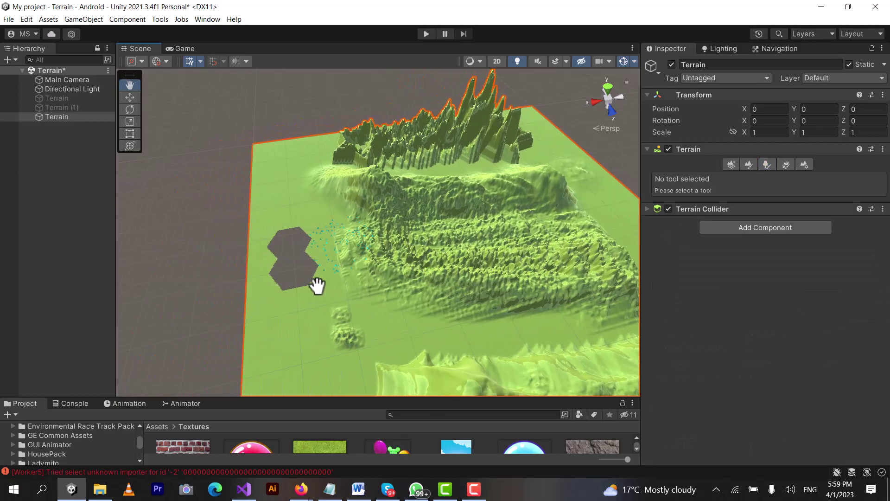
{"action": "right_click_drag", "start_coordinate": [286, 312], "coordinate": [313, 266]}
{"action": "scroll", "coordinate": [313, 265], "scroll_direction": "up", "scroll_amount": 10}
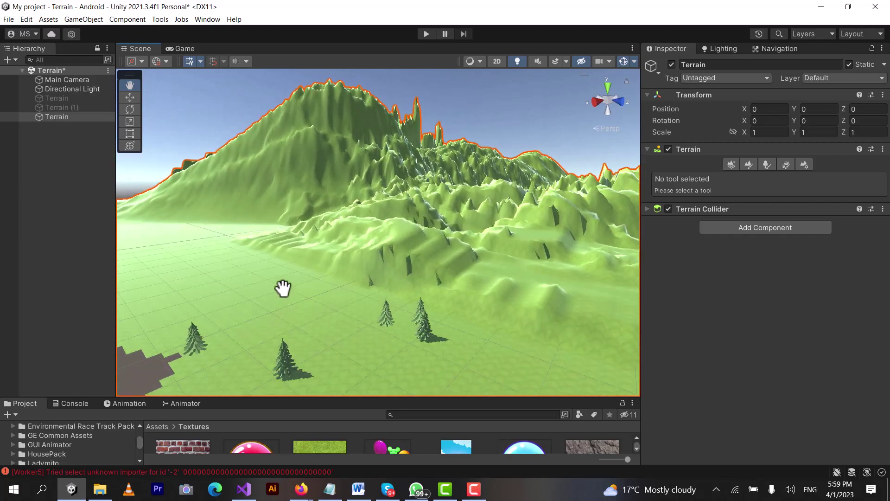
{"action": "right_click_drag", "start_coordinate": [297, 277], "coordinate": [337, 284]}
{"action": "scroll", "coordinate": [337, 283], "scroll_direction": "down", "scroll_amount": 3}
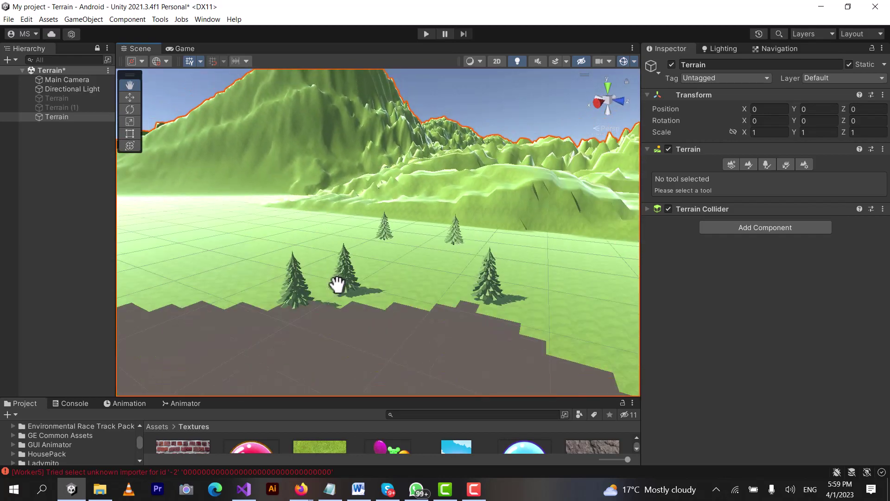
{"action": "scroll", "coordinate": [337, 284], "scroll_direction": "up", "scroll_amount": 3}
{"action": "scroll", "coordinate": [337, 284], "scroll_direction": "down", "scroll_amount": 3}
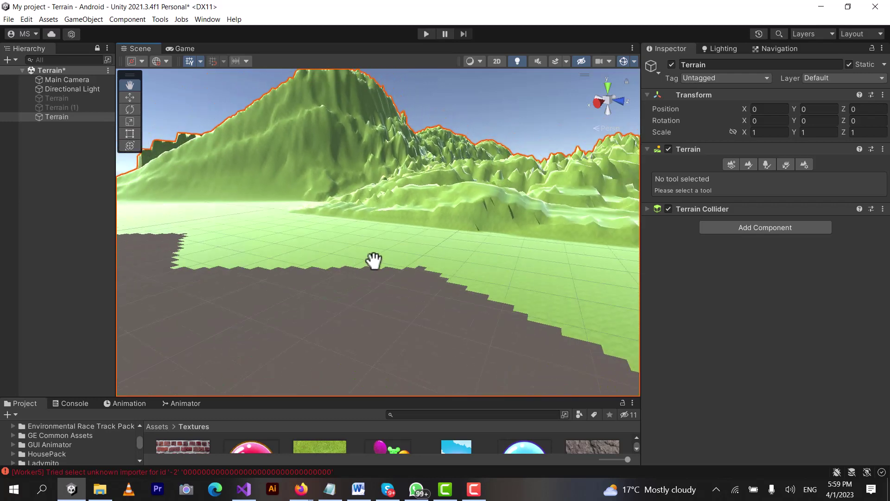
{"action": "right_click_drag", "start_coordinate": [374, 260], "coordinate": [280, 292]}
{"action": "scroll", "coordinate": [279, 292], "scroll_direction": "down", "scroll_amount": 3}
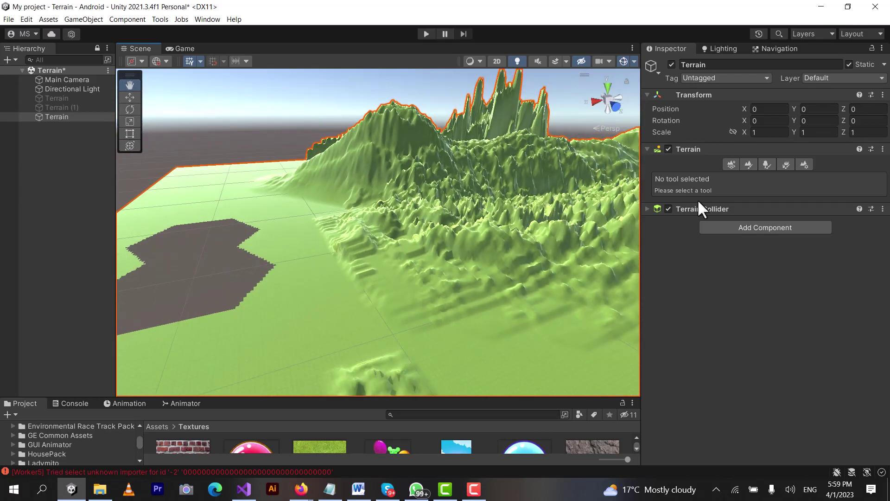
{"action": "left_click", "coordinate": [767, 164]}
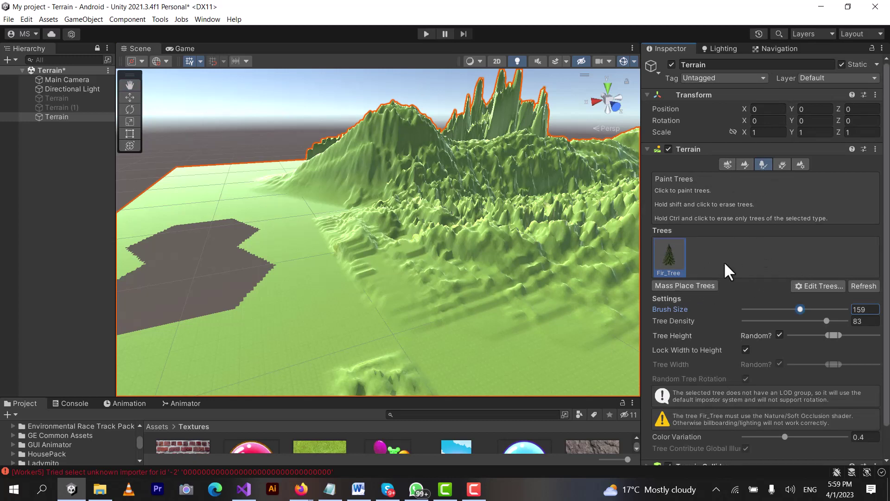
Start a new tree type via Edit Trees > Add Tree with House2 as its prefab
{"action": "left_click", "coordinate": [827, 288]}
{"action": "left_click", "coordinate": [826, 286]}
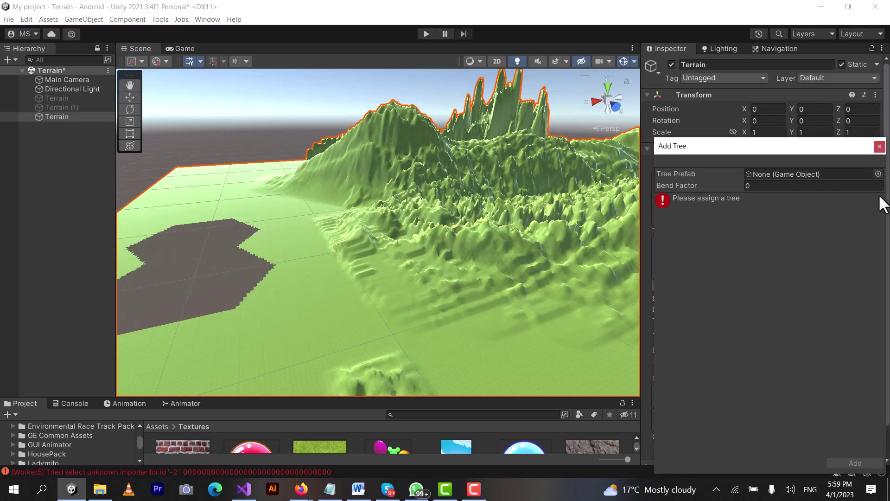
{"action": "left_click", "coordinate": [877, 175]}
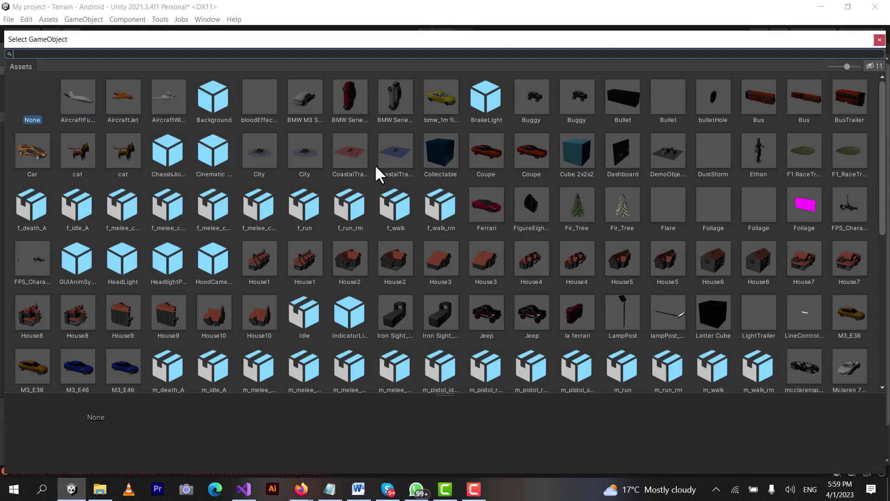
{"action": "double_click", "coordinate": [346, 265]}
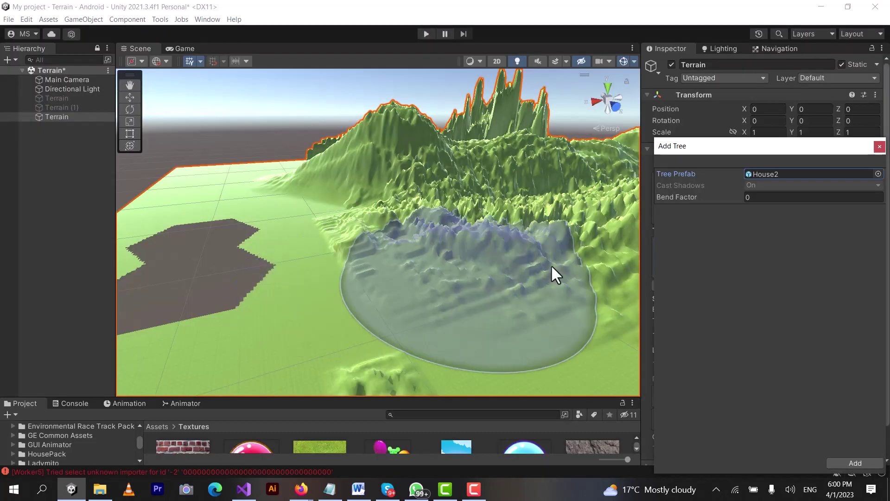
{"action": "mouse_move", "coordinate": [277, 194]}
{"action": "left_mouse_down", "text": "alt"}
{"action": "mouse_move", "coordinate": [407, 252]}
{"action": "mouse_move", "coordinate": [241, 305]}
{"action": "left_mouse_up", "text": "alt"}
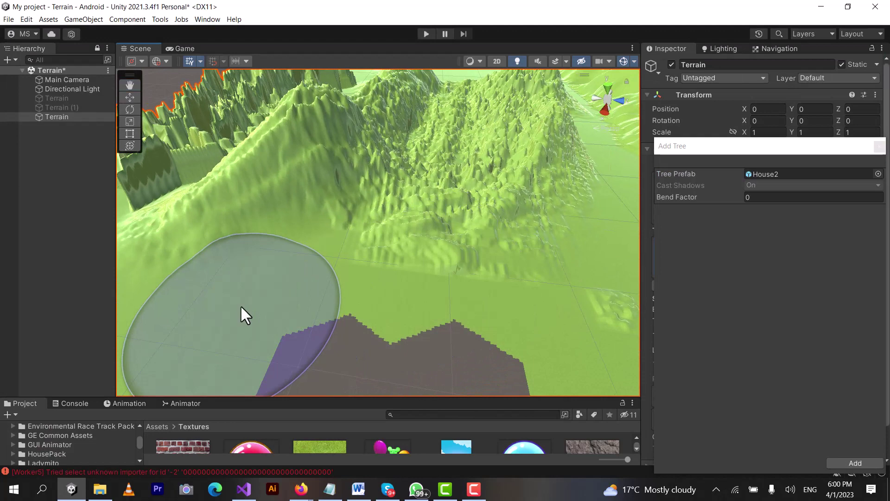
{"action": "scroll", "coordinate": [240, 305], "scroll_direction": "down", "scroll_amount": 5}
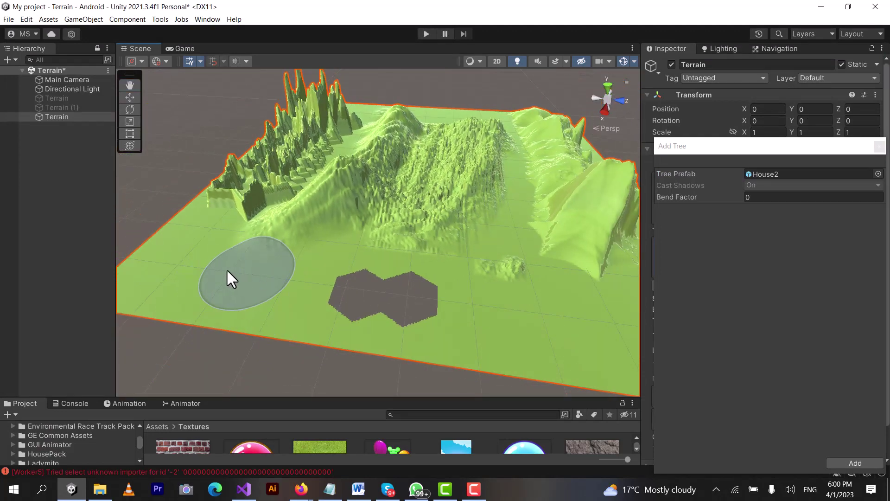
{"action": "mouse_move", "coordinate": [405, 243]}
{"action": "left_mouse_down", "text": "alt"}
{"action": "mouse_move", "coordinate": [408, 234]}
{"action": "mouse_move", "coordinate": [294, 249]}
{"action": "mouse_move", "coordinate": [496, 201]}
{"action": "left_mouse_up", "text": "alt"}
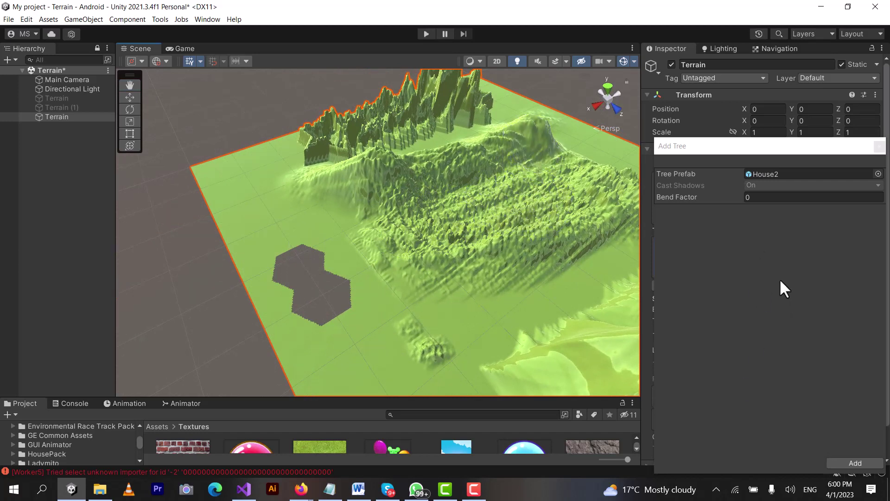
Add House2 as a tree type and paint red-roofed houses onto the left slope
{"action": "left_click", "coordinate": [841, 460]}
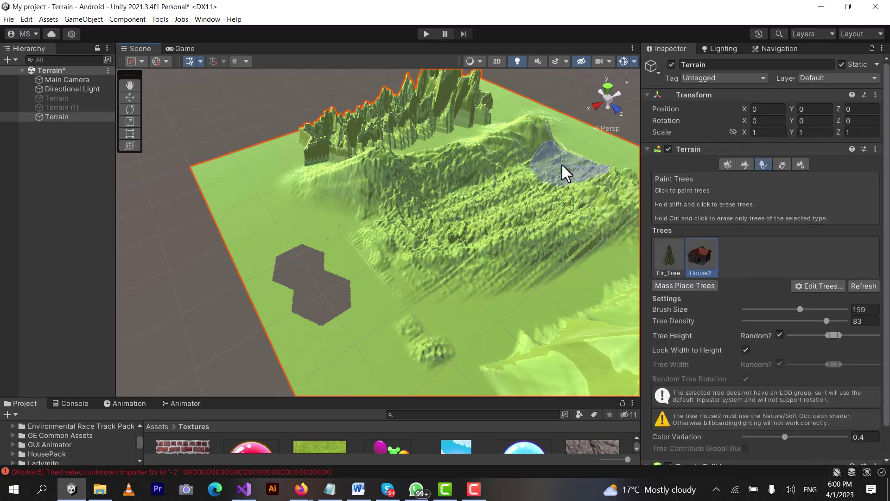
{"action": "left_click", "coordinate": [332, 182]}
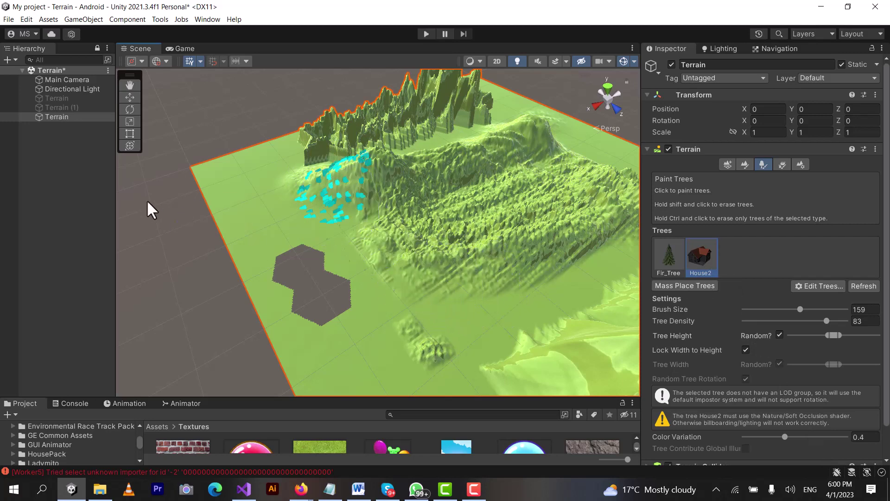
{"action": "left_click", "coordinate": [130, 85]}
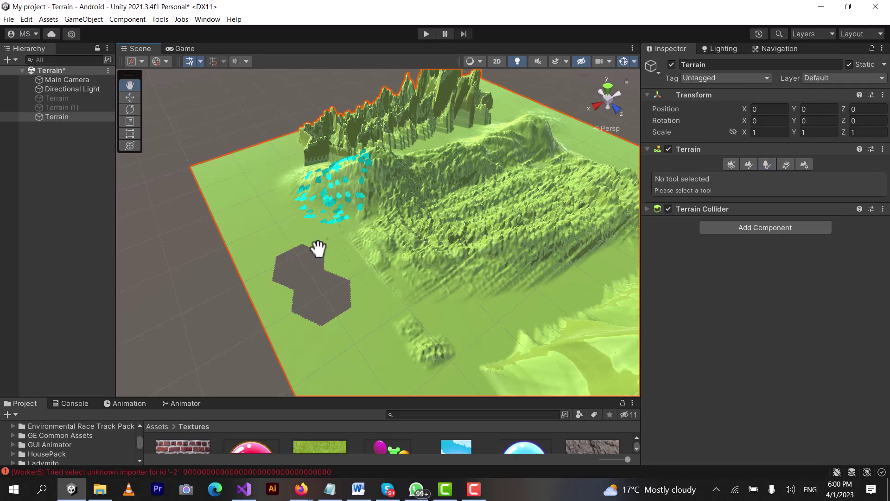
Orbit and zoom the view from the hillside houses toward the flat ground
{"action": "left_click_drag", "start_coordinate": [318, 248], "coordinate": [540, 232], "text": "alt"}
{"action": "scroll", "coordinate": [304, 274], "scroll_direction": "up", "scroll_amount": 10}
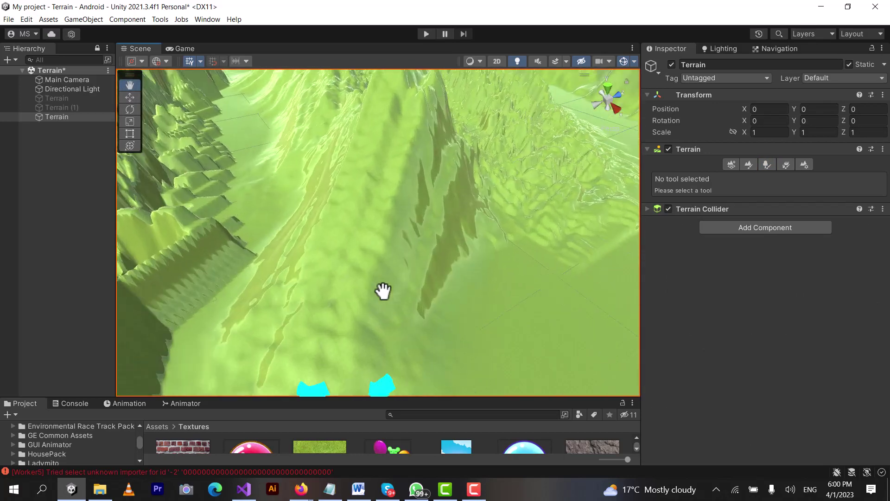
{"action": "scroll", "coordinate": [383, 291], "scroll_direction": "down", "scroll_amount": 10}
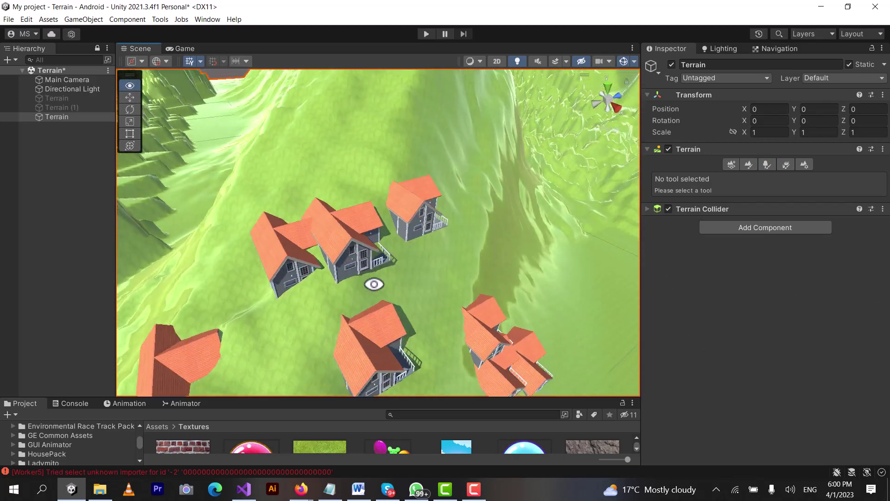
{"action": "scroll", "coordinate": [358, 258], "scroll_direction": "up", "scroll_amount": 5}
{"action": "left_click_drag", "start_coordinate": [355, 270], "coordinate": [358, 234], "text": "alt"}
{"action": "scroll", "coordinate": [357, 257], "scroll_direction": "up", "scroll_amount": 3}
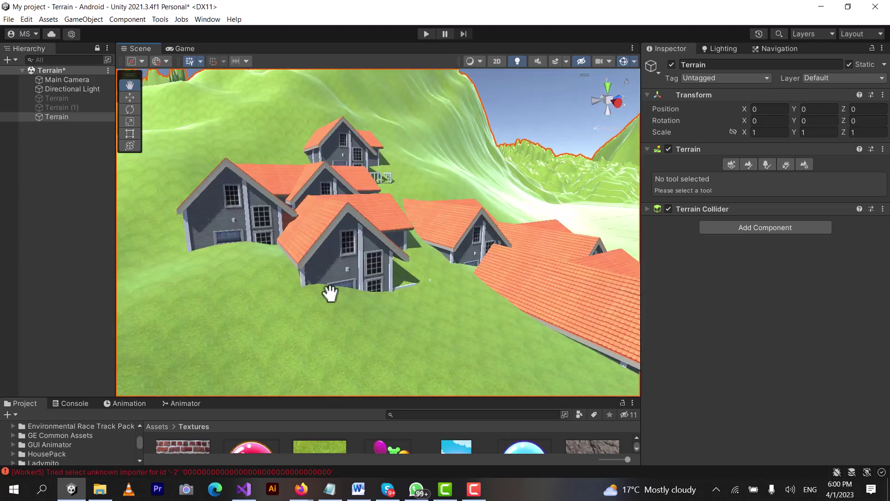
{"action": "scroll", "coordinate": [385, 308], "scroll_direction": "down", "scroll_amount": 3}
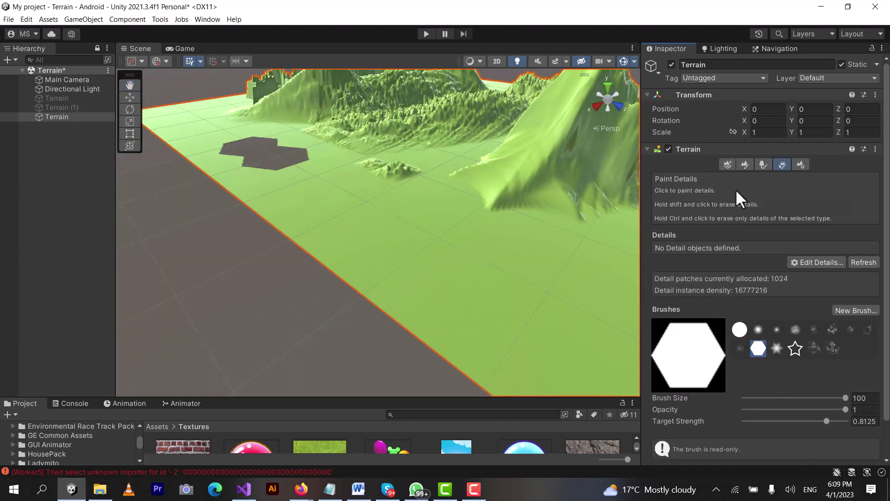
Switch to the Paint Trees tool and lower the Tree Density slider to 17
{"action": "left_click", "coordinate": [750, 163]}
{"action": "left_click", "coordinate": [741, 175]}
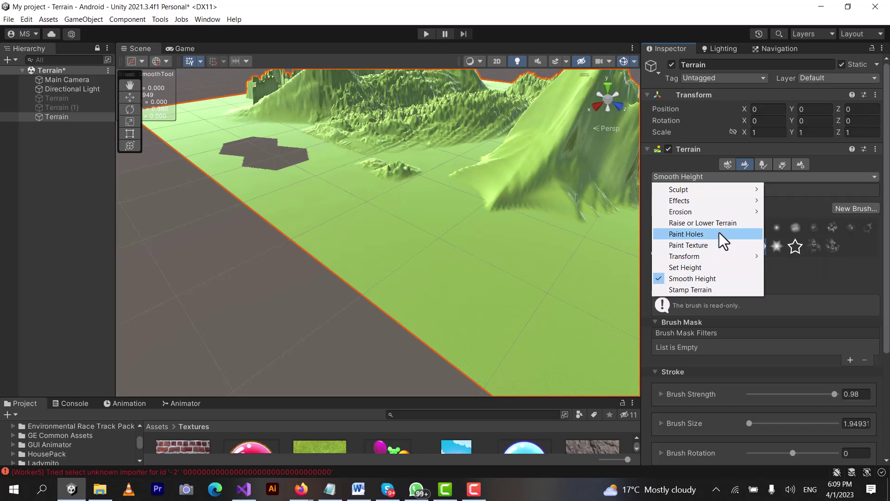
{"action": "left_click", "coordinate": [769, 167]}
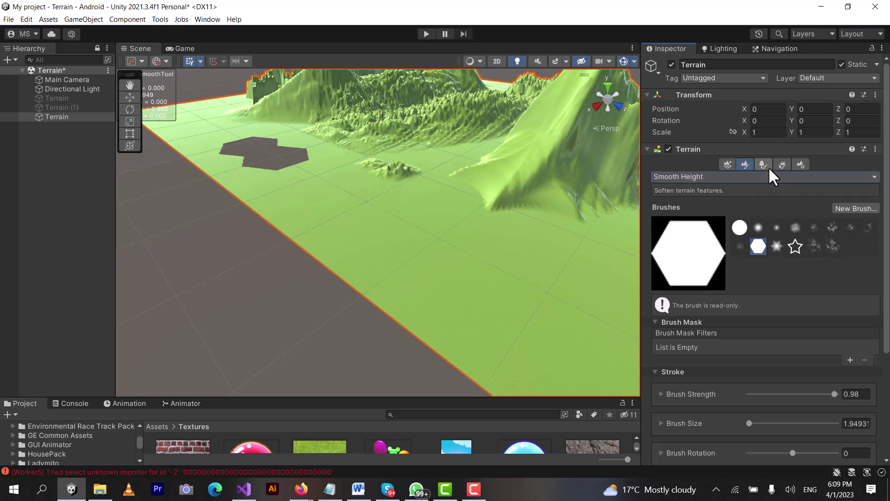
{"action": "left_click", "coordinate": [769, 166]}
{"action": "scroll", "coordinate": [765, 315], "scroll_direction": "down", "scroll_amount": 2}
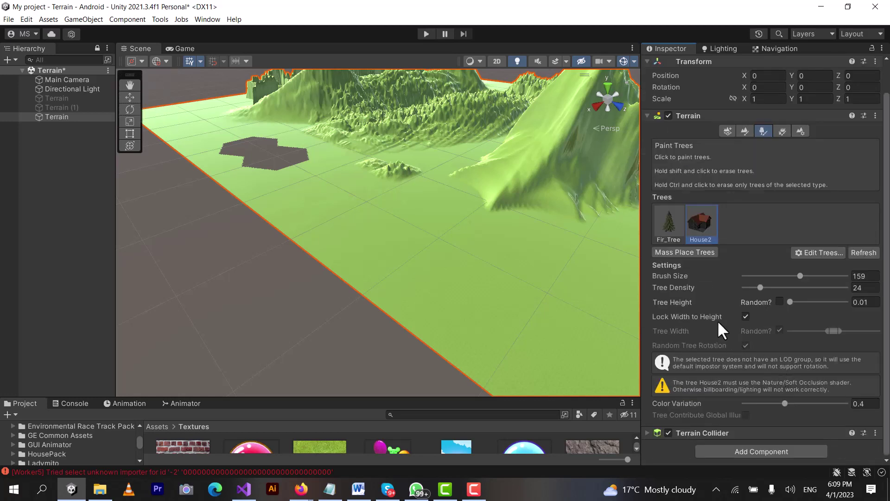
{"action": "mouse_move", "coordinate": [760, 288]}
{"action": "left_mouse_down"}
{"action": "mouse_move", "coordinate": [844, 290]}
{"action": "mouse_move", "coordinate": [755, 288]}
{"action": "left_mouse_up"}
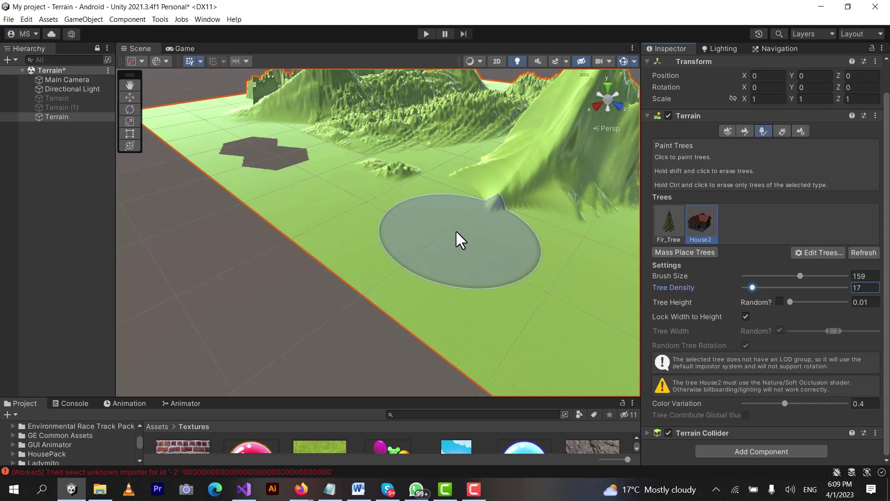
{"action": "left_click", "coordinate": [788, 132]}
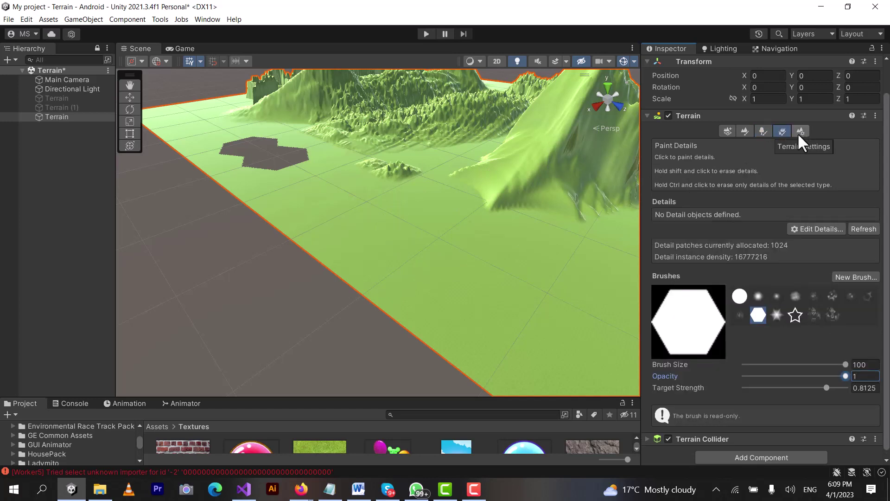
Stamp a raised hexagonal plateau twice on the flat ground using Set Height at brush size 100
{"action": "left_click", "coordinate": [742, 132]}
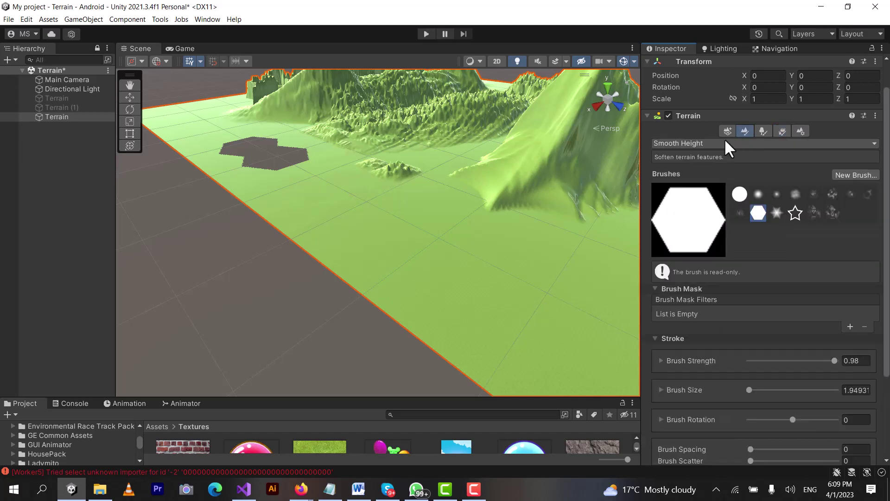
{"action": "left_click", "coordinate": [693, 144]}
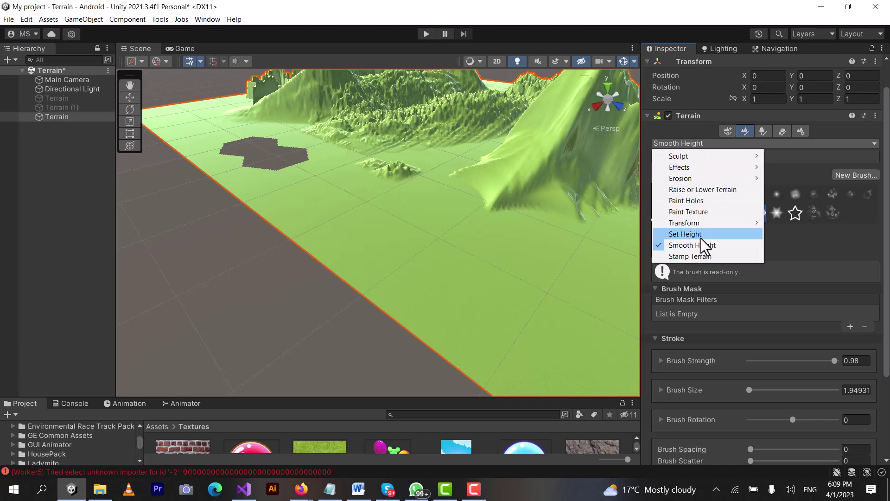
{"action": "left_click", "coordinate": [686, 234]}
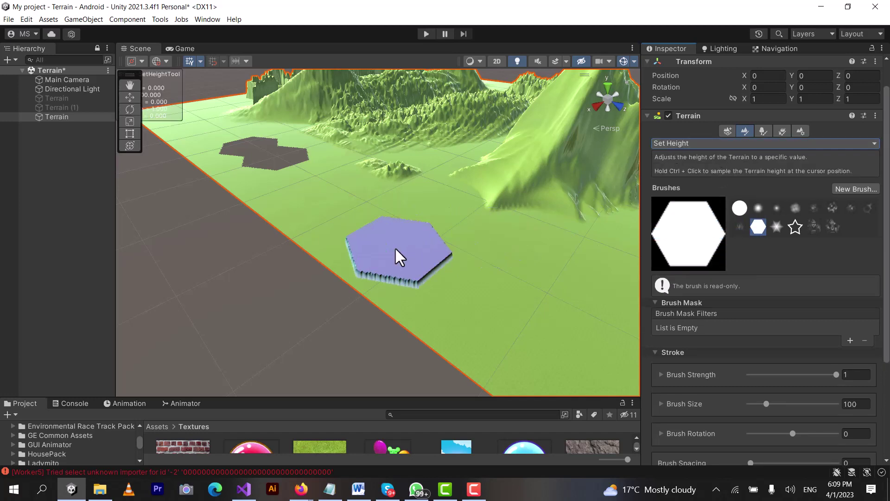
{"action": "left_click", "coordinate": [411, 233]}
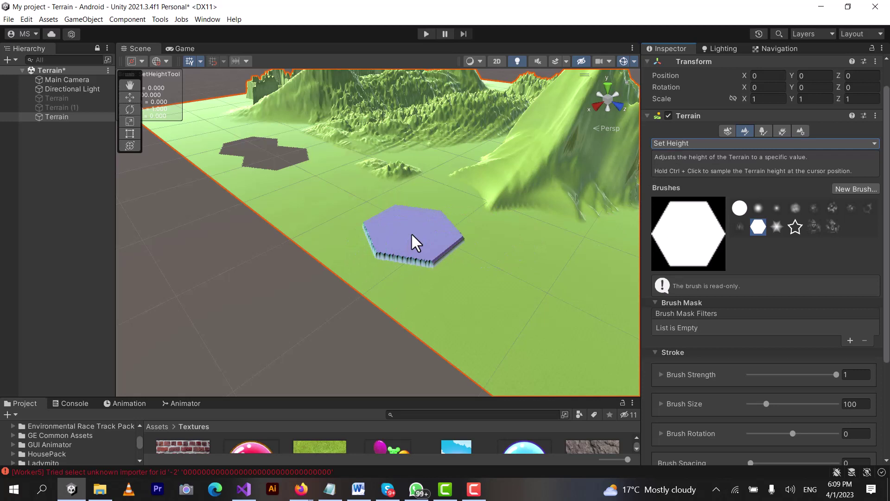
{"action": "left_click", "coordinate": [422, 339]}
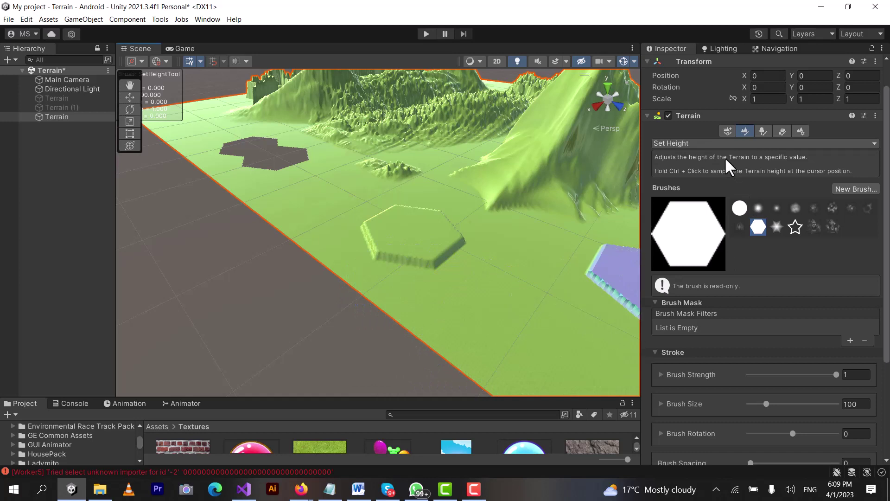
{"action": "left_click", "coordinate": [784, 130]}
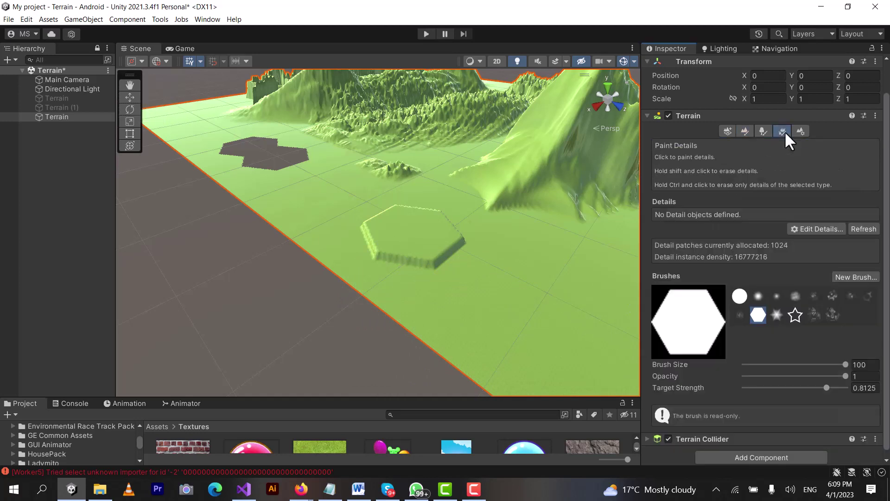
Show Terrain Settings with Basic Terrain expanded, toggle Draw off and on, then scroll to Mesh Resolution
{"action": "left_click", "coordinate": [802, 130]}
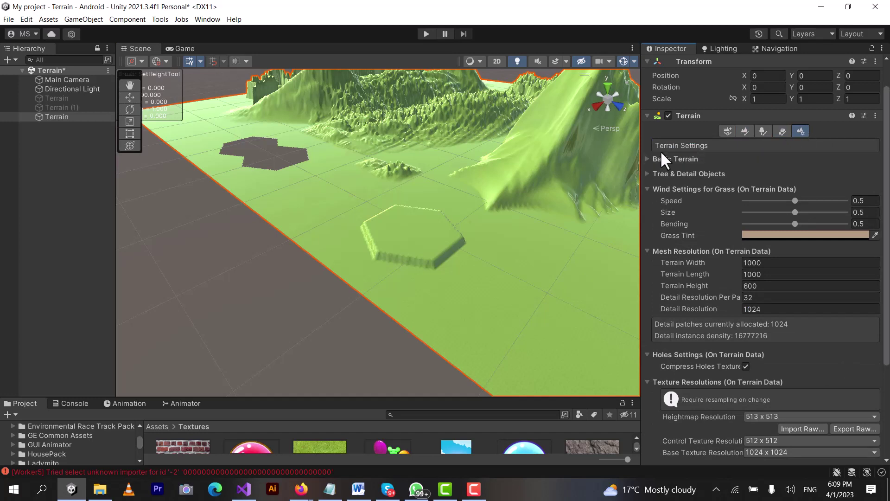
{"action": "left_click", "coordinate": [649, 158]}
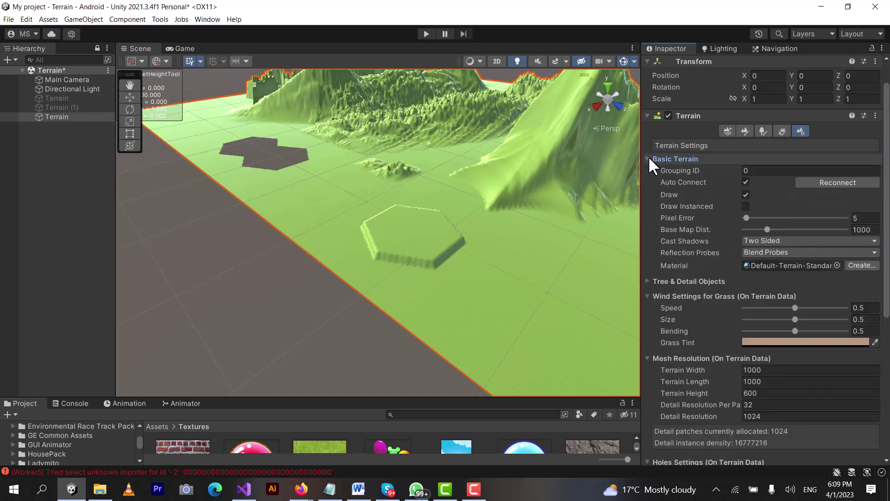
{"action": "scroll", "coordinate": [352, 236], "scroll_direction": "down", "scroll_amount": 5}
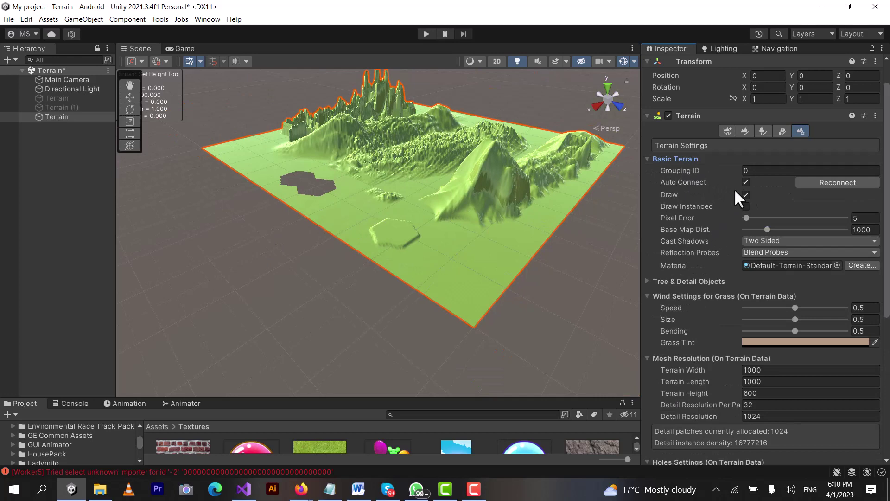
{"action": "left_click", "coordinate": [745, 195]}
{"action": "left_click", "coordinate": [745, 195]}
{"action": "scroll", "coordinate": [716, 260], "scroll_direction": "down", "scroll_amount": 4}
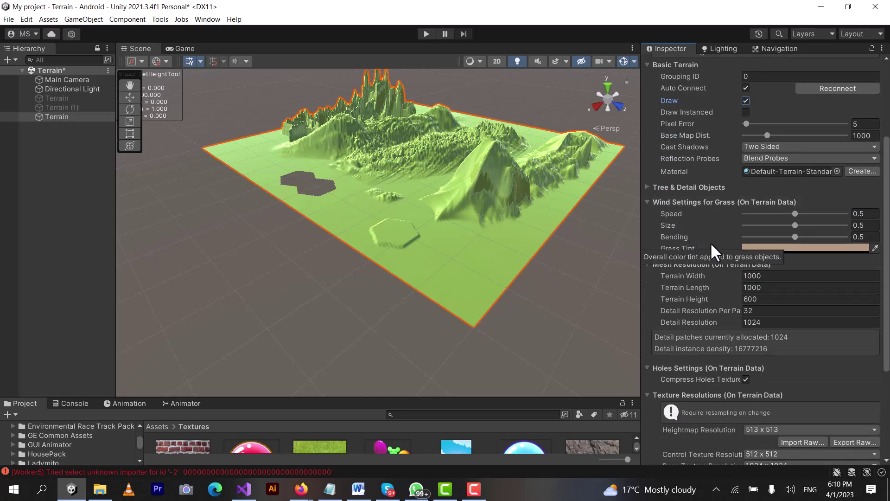
{"action": "scroll", "coordinate": [715, 253], "scroll_direction": "down", "scroll_amount": 1}
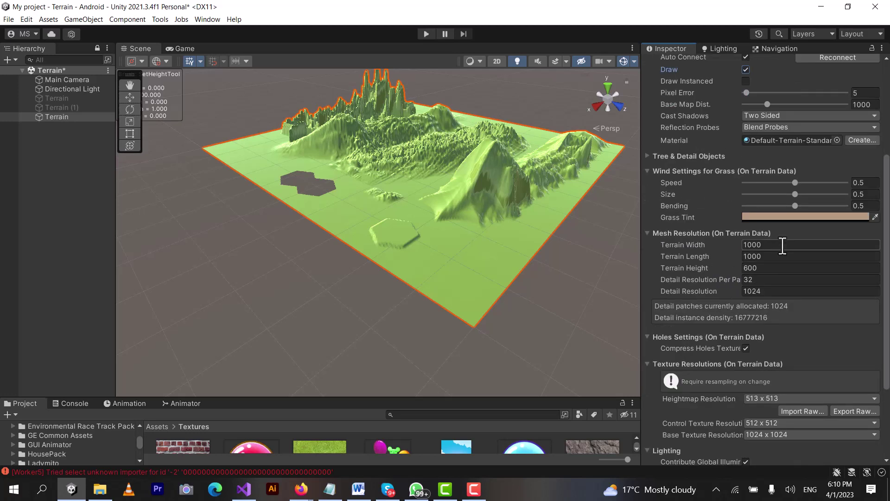
{"action": "scroll", "coordinate": [447, 206], "scroll_direction": "down", "scroll_amount": 2}
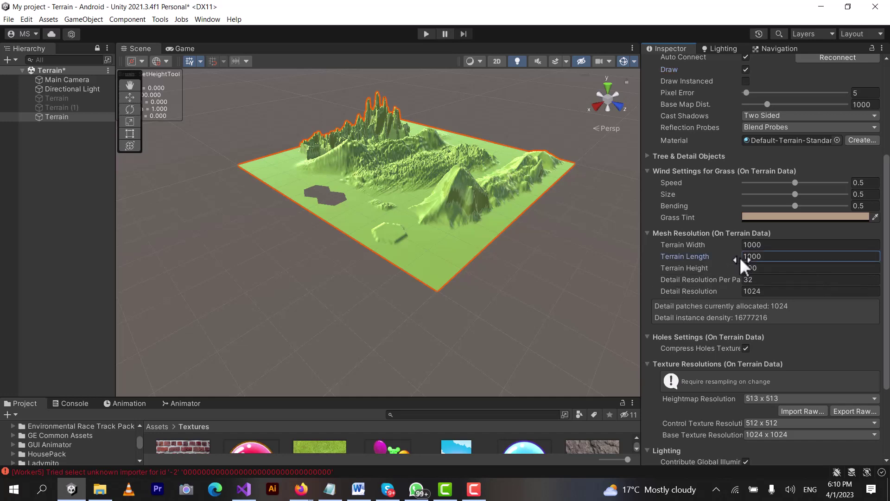
{"action": "left_click", "coordinate": [766, 257]}
{"action": "type", "text": "2000"}
{"action": "key", "text": "Tab"}
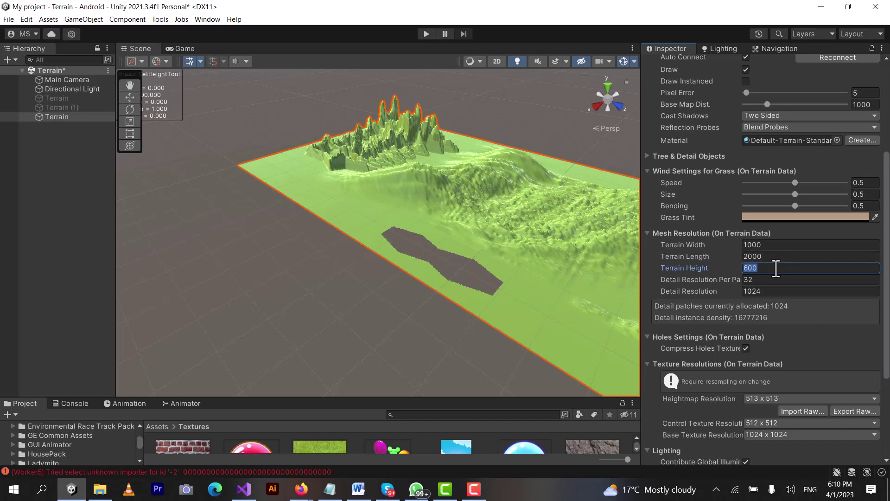
{"action": "type", "text": "2000"}
{"action": "left_click", "coordinate": [788, 245]}
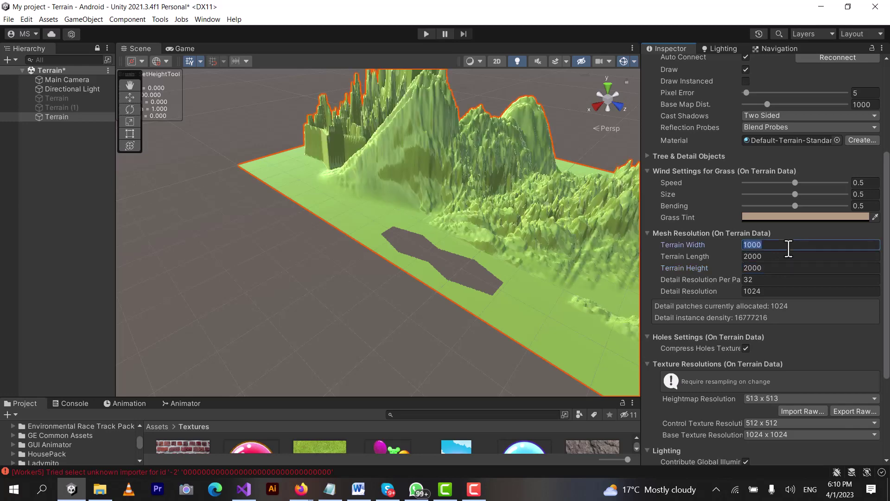
{"action": "type", "text": "2000"}
{"action": "key", "text": "Tab"}
{"action": "scroll", "coordinate": [425, 299], "scroll_direction": "down", "scroll_amount": 5}
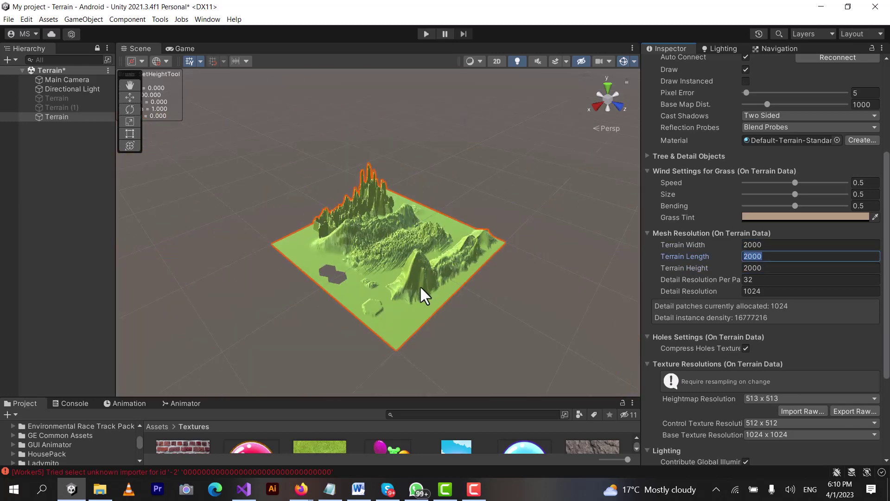
{"action": "left_click_drag", "start_coordinate": [396, 297], "coordinate": [462, 260], "text": "alt"}
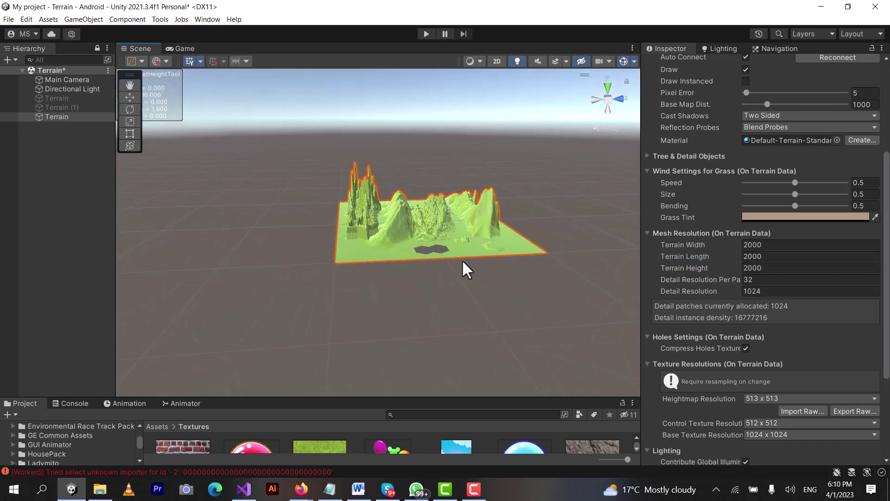
{"action": "scroll", "coordinate": [463, 263], "scroll_direction": "up", "scroll_amount": 3}
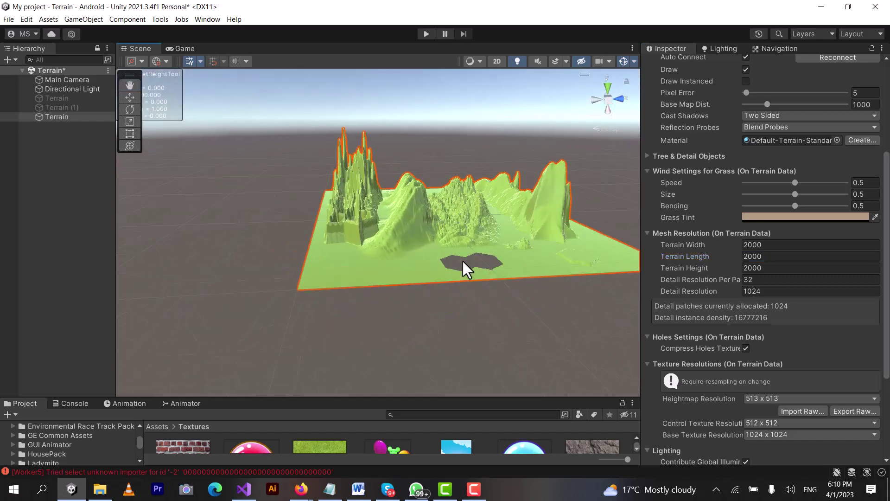
{"action": "key", "text": "ctrl+z"}
{"action": "key", "text": "ctrl+z"}
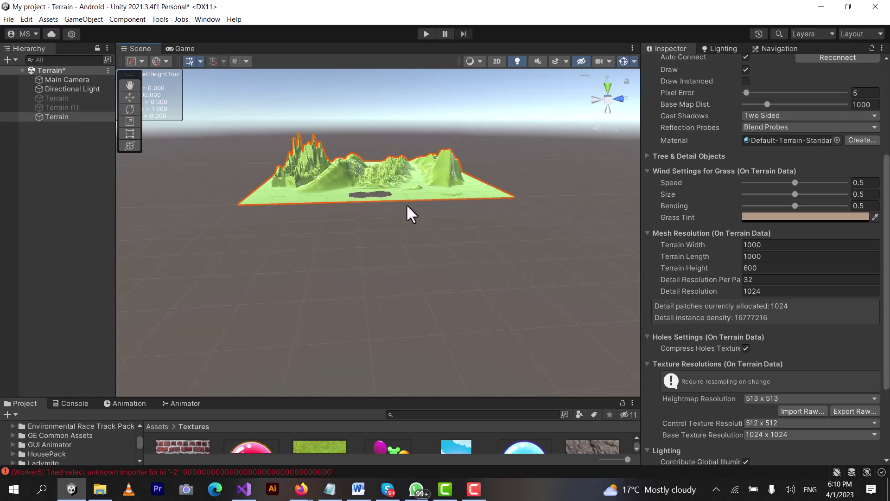
{"action": "left_click_drag", "start_coordinate": [407, 204], "coordinate": [384, 258], "text": "alt"}
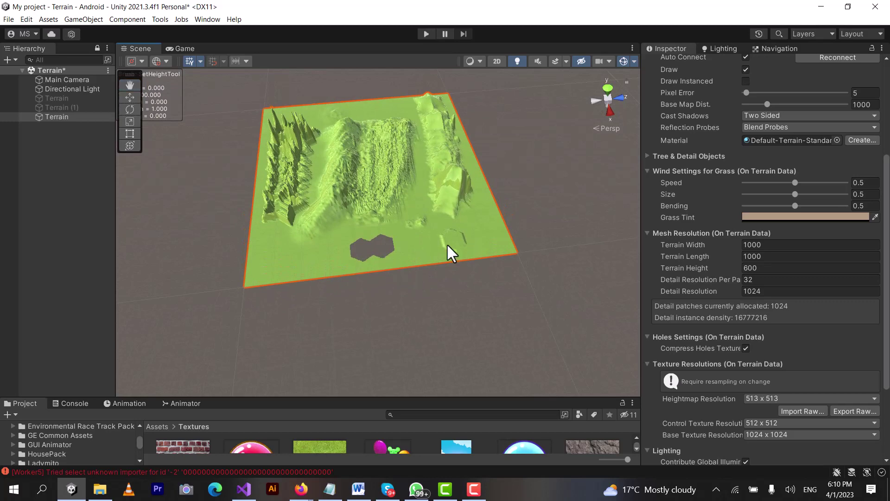
{"action": "left_click_drag", "start_coordinate": [446, 243], "coordinate": [259, 246], "text": "alt"}
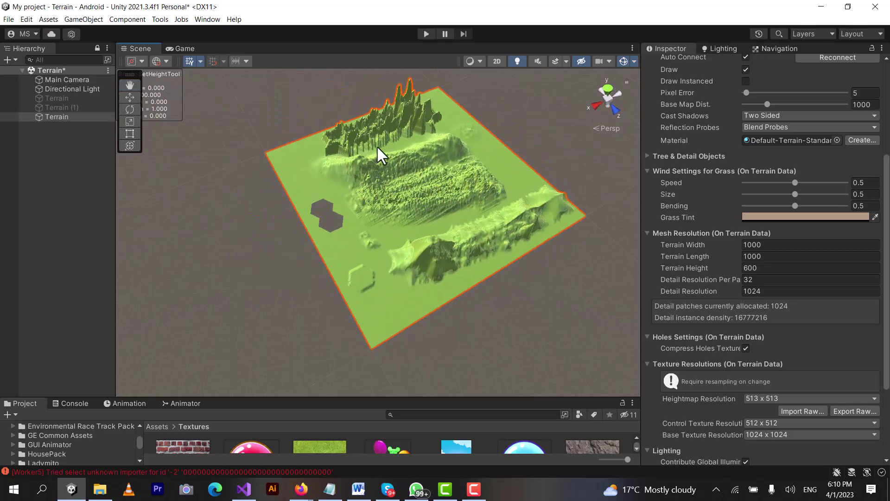